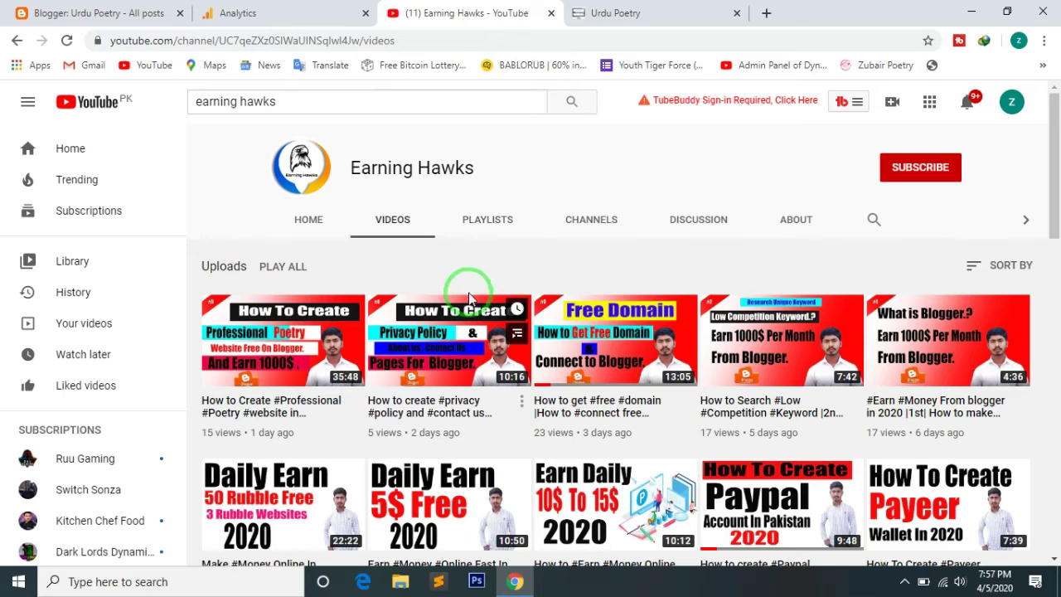
Look through the Earning Hawks channel's playlists and return to its uploaded videos
left_click(474, 224)
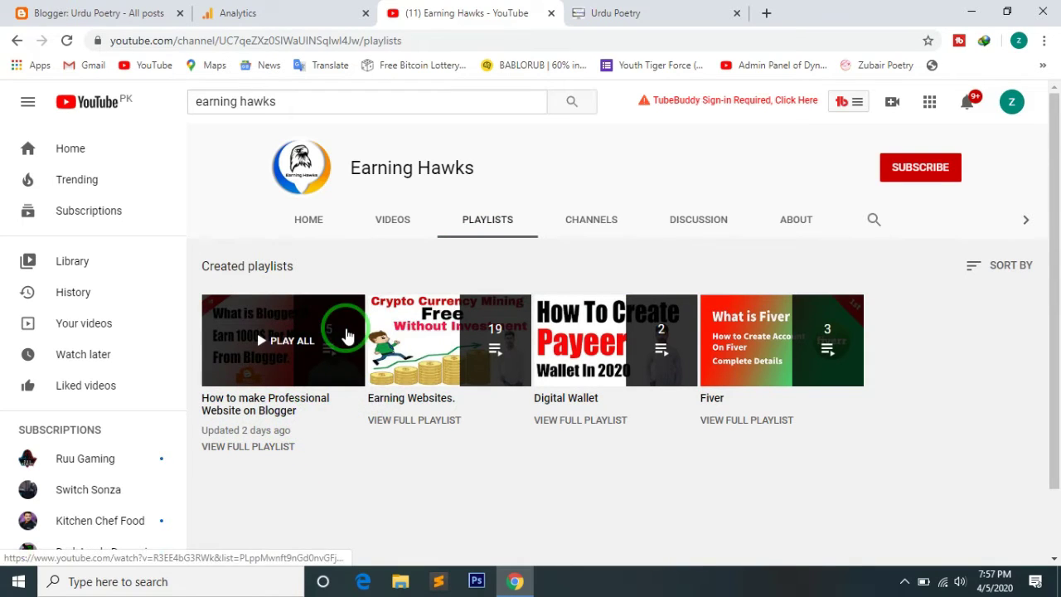
left_click(395, 220)
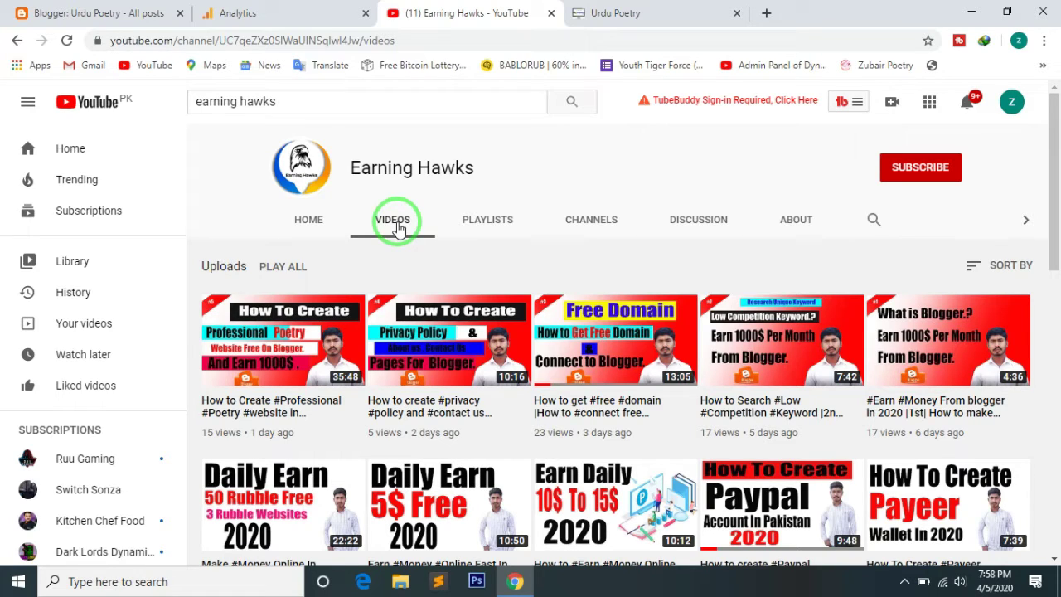
Switch to Blogger and open the Analytics Web Property ID field in the Urdu Poetry blog's Other settings
left_click(139, 14)
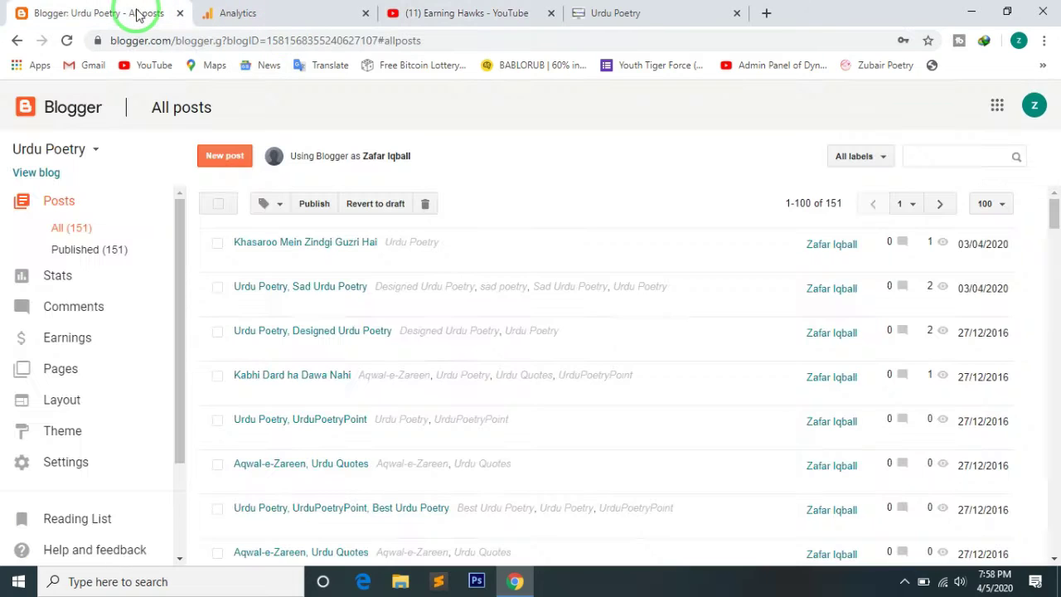
left_click(68, 462)
scroll(81, 426, "down", 2)
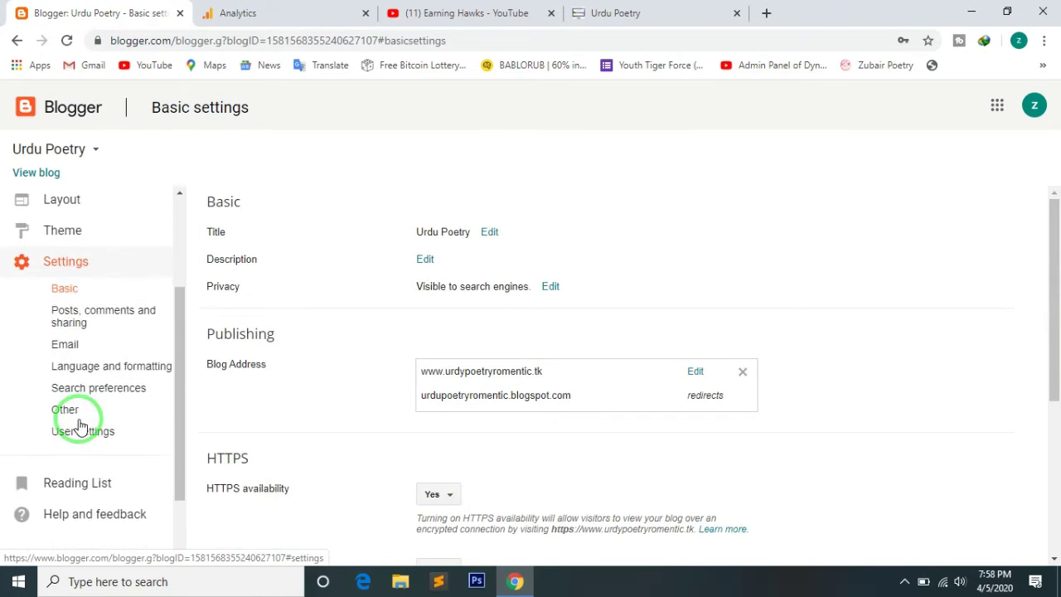
left_click(67, 409)
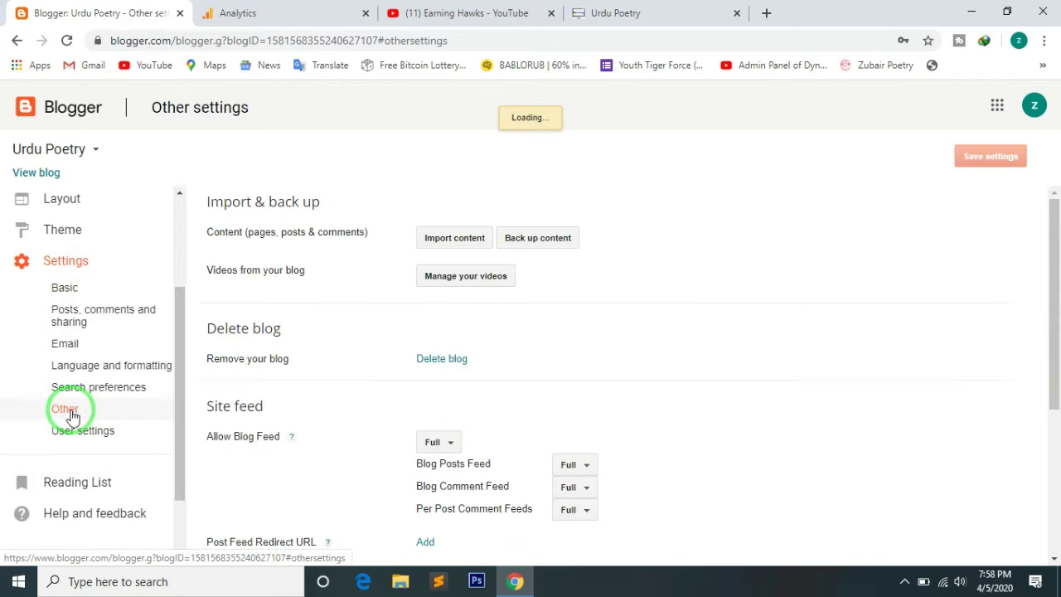
scroll(411, 450, "down", 2)
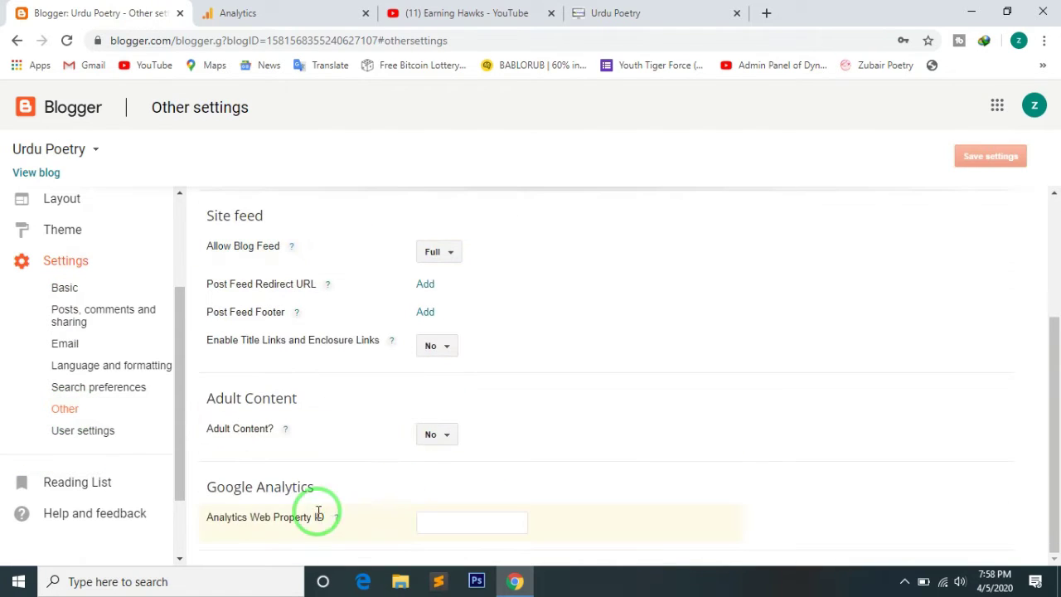
left_click(446, 521)
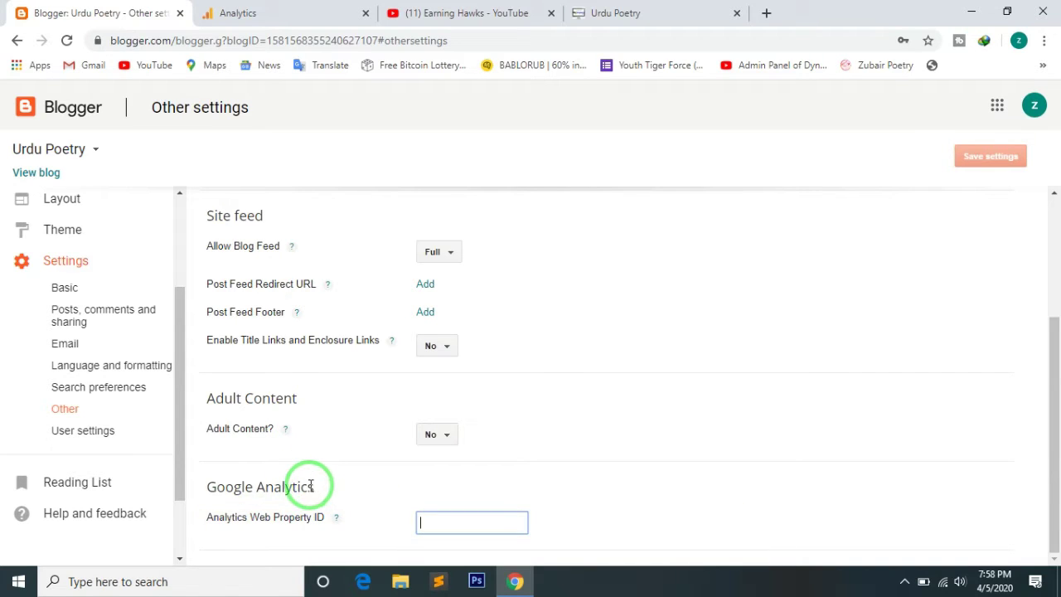
Switch to Google Analytics, reopening it from the Google search results, and start the free account setup
left_click(284, 12)
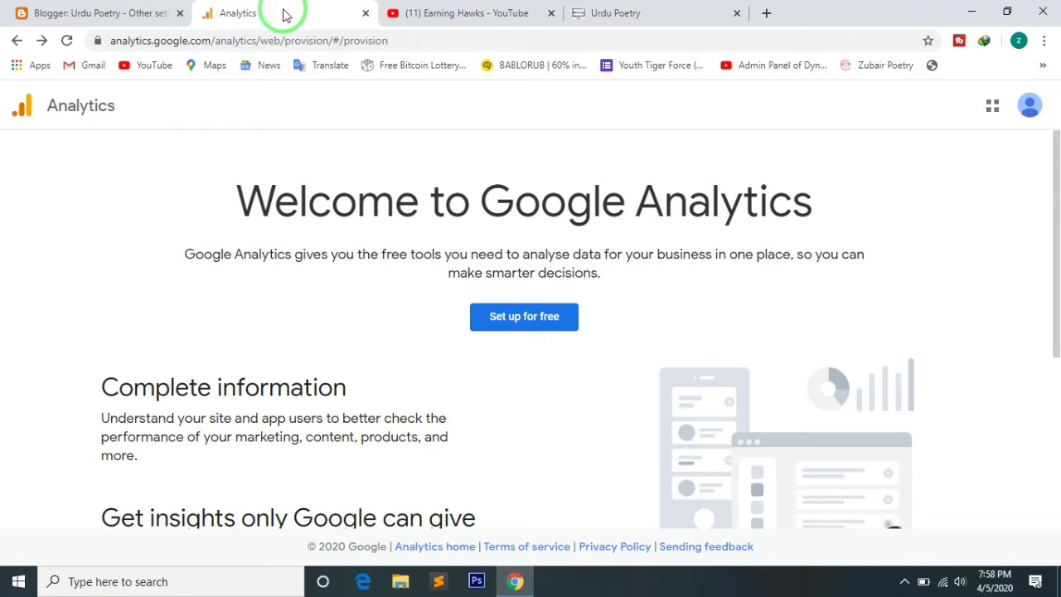
left_click(14, 41)
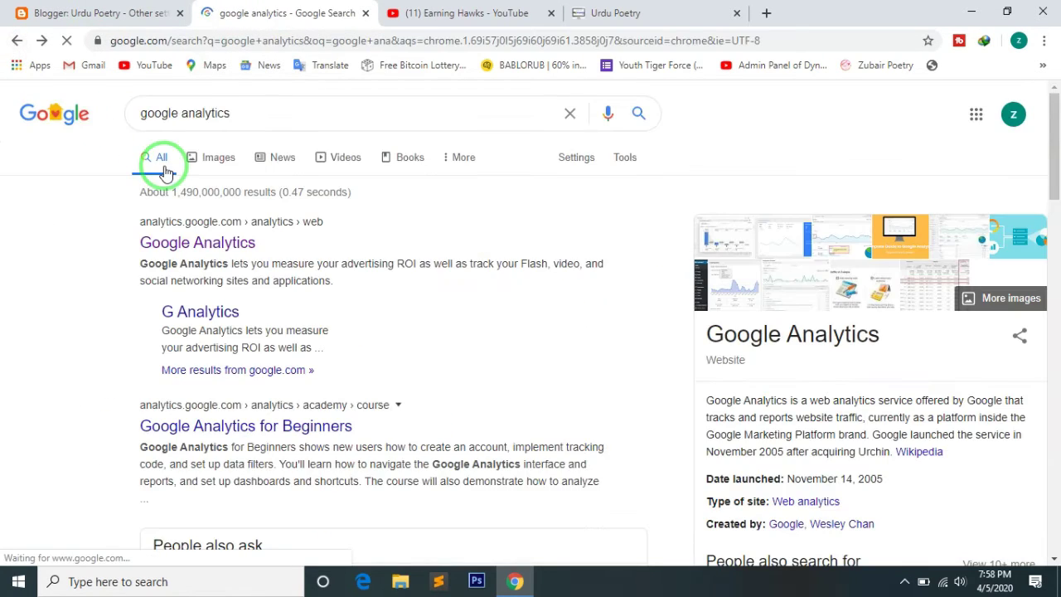
left_click(207, 243)
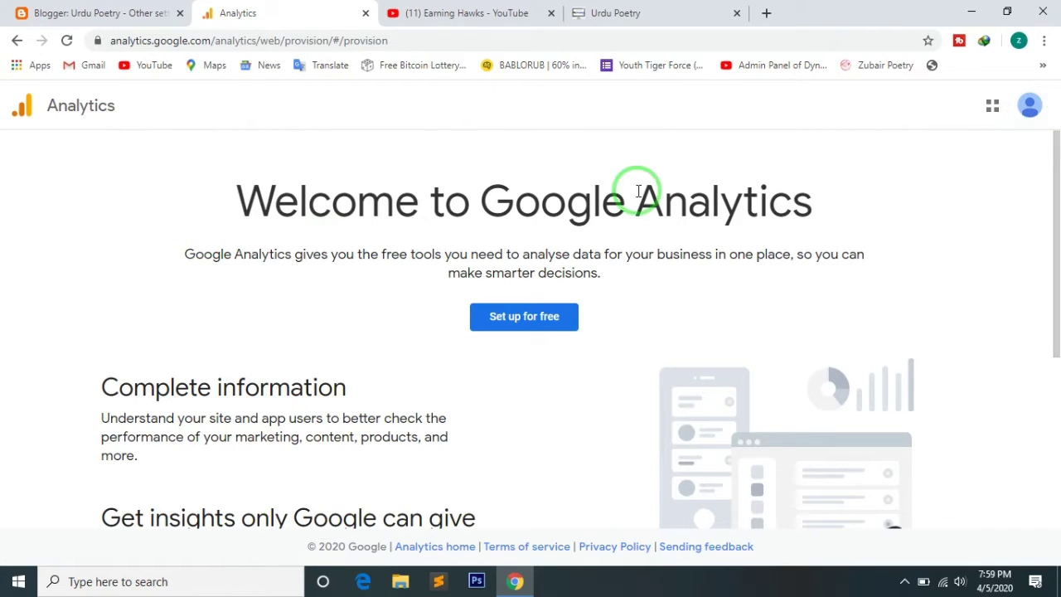
left_click(518, 323)
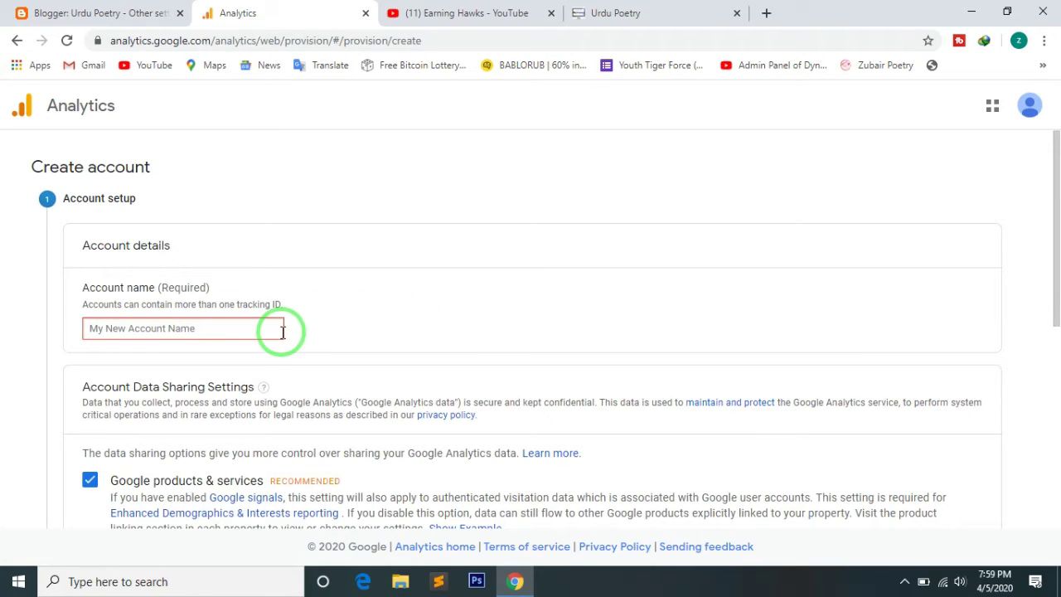
Enter the account holder's name as the Analytics account name, keep all data sharing options enabled, and continue
left_click(222, 332)
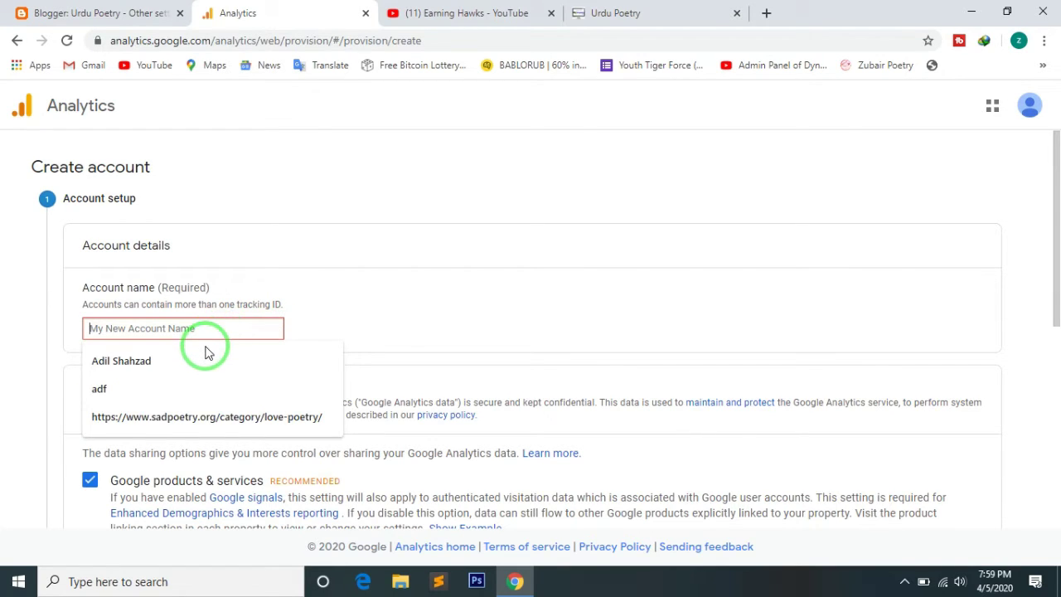
left_click(199, 356)
scroll(174, 357, "down", 2)
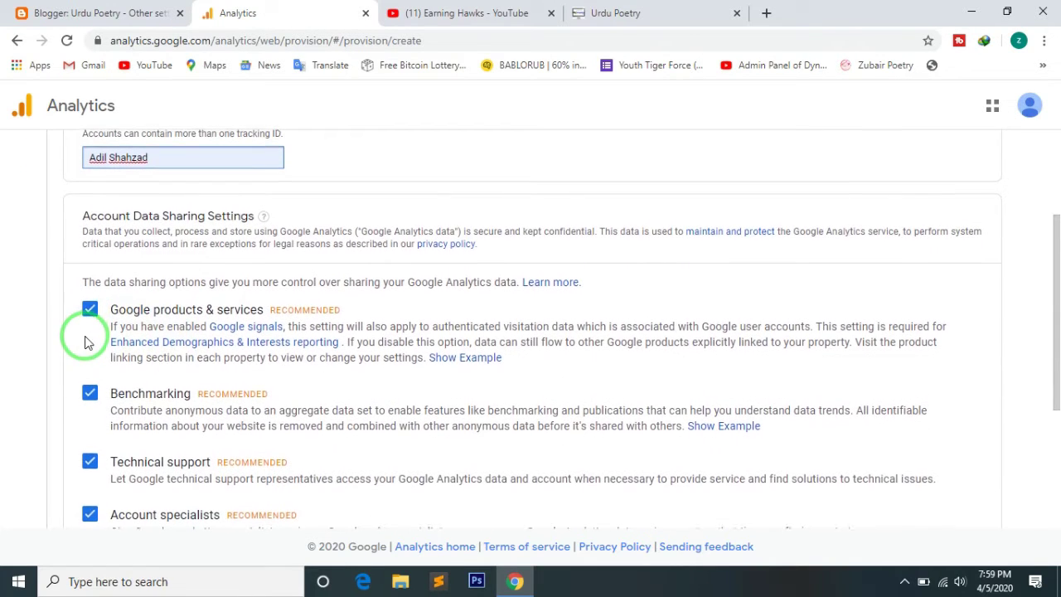
scroll(85, 342, "down", 3)
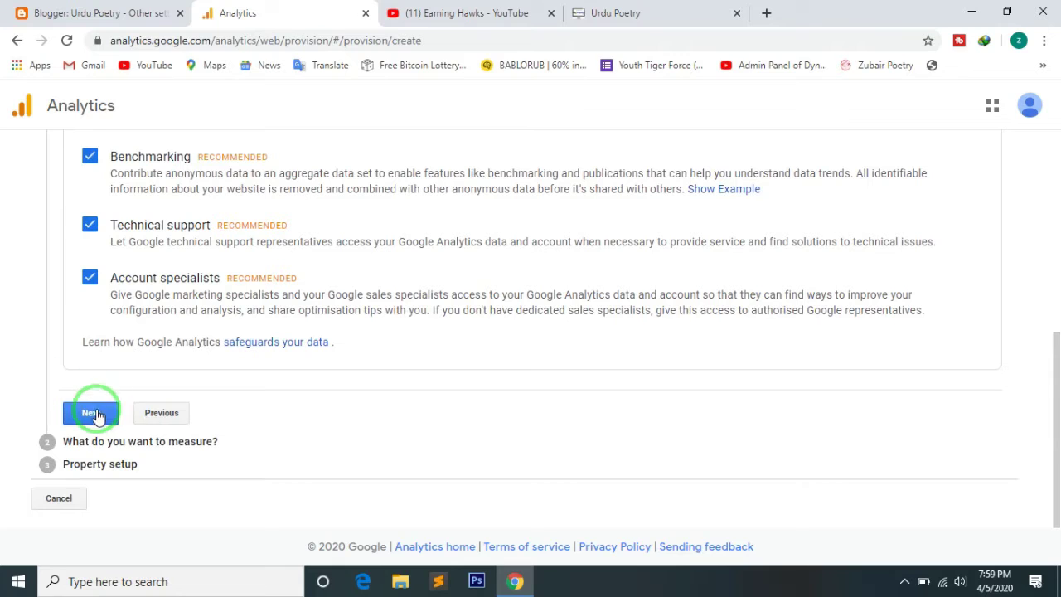
left_click(107, 412)
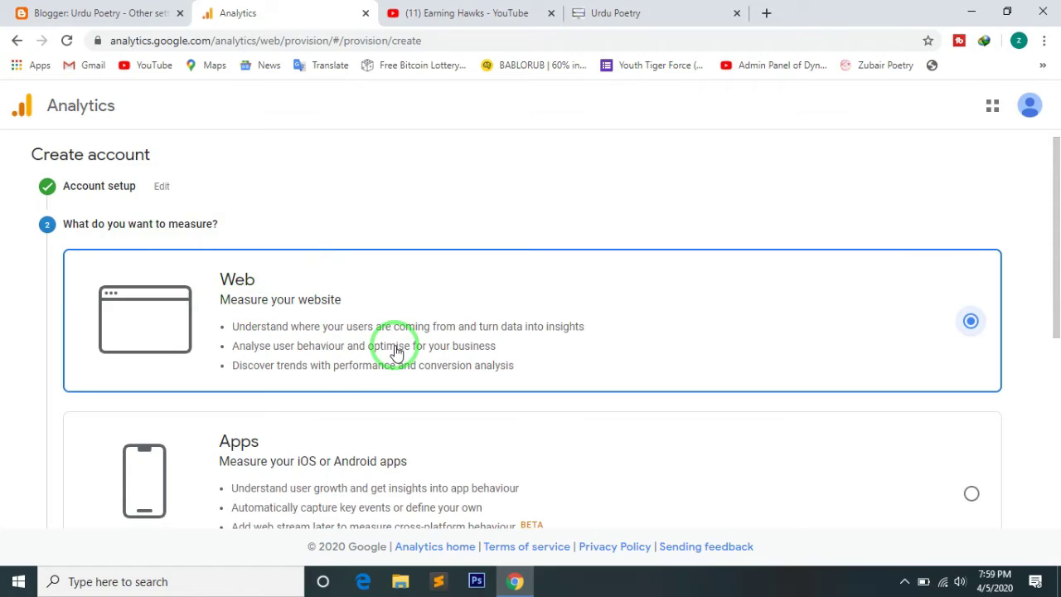
Keep Web as the measurement type, continue to property setup, and try to create the property with empty details
scroll(397, 351, "down", 2)
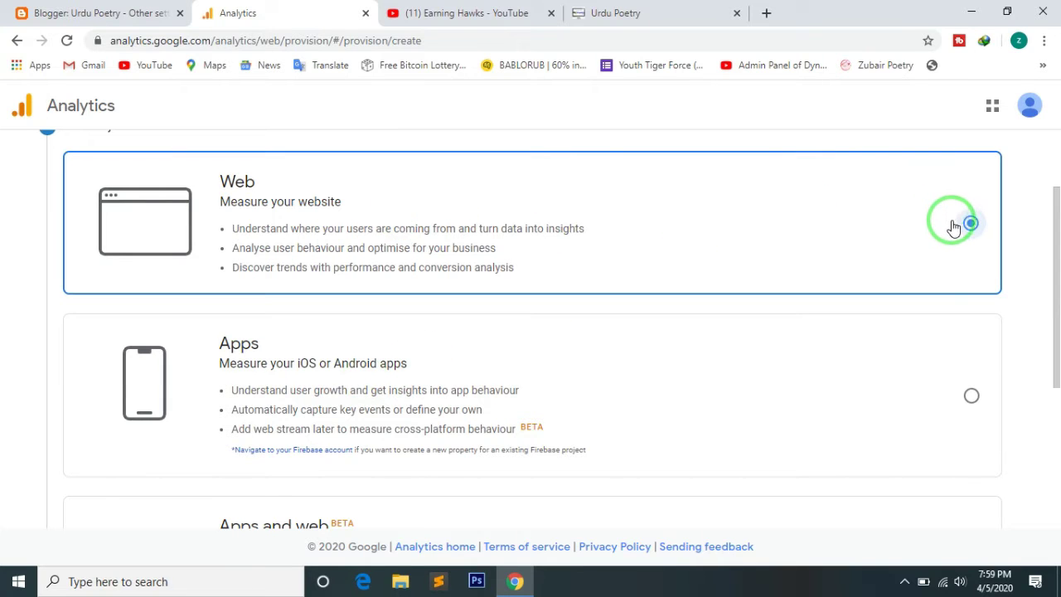
scroll(879, 225, "down", 3)
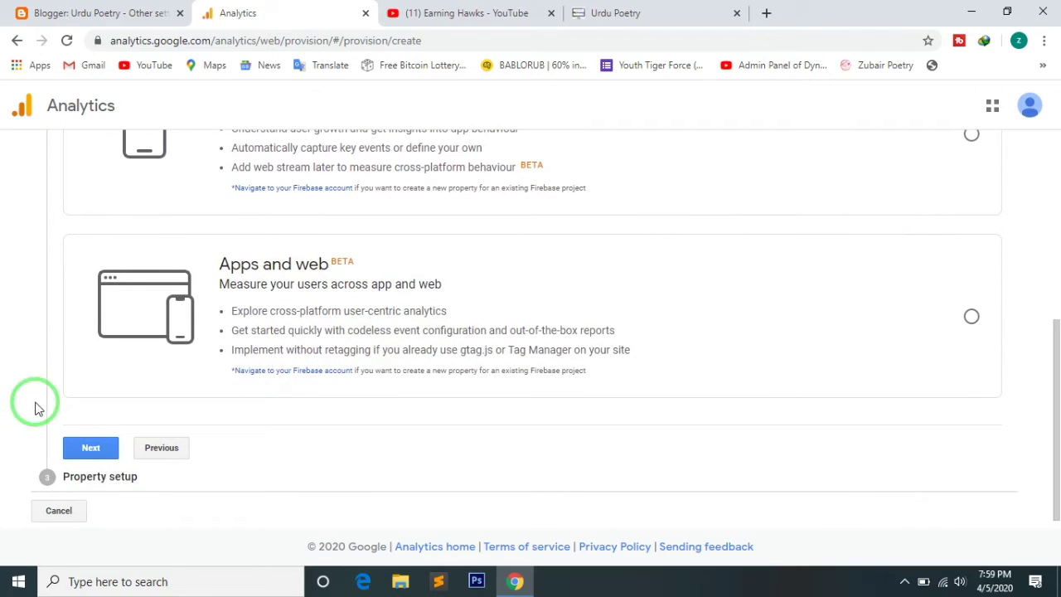
left_click(90, 449)
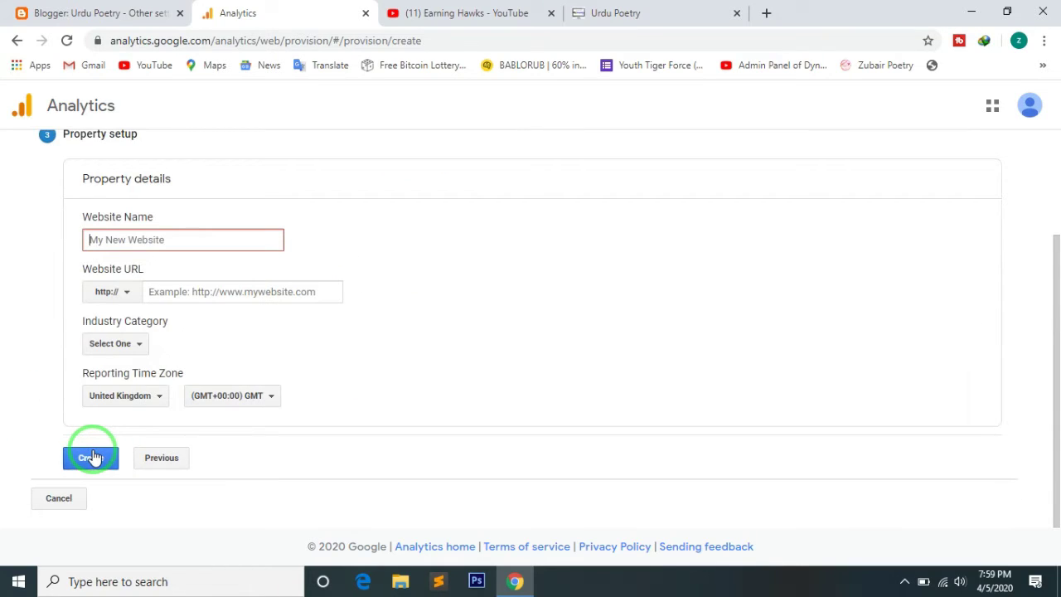
left_click(91, 457)
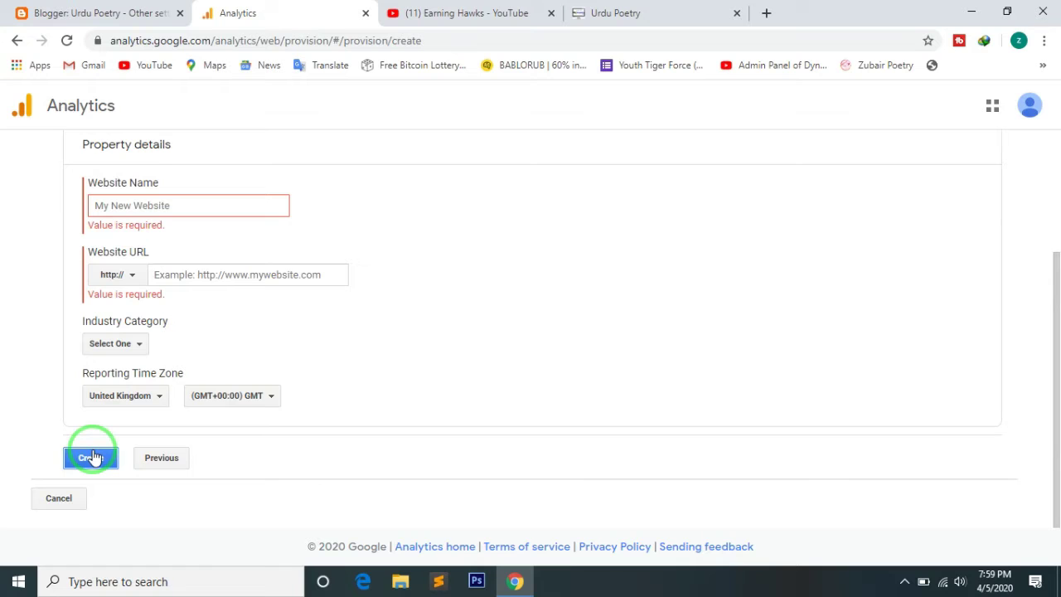
Set the property's website name to "Urdu Poetry"
scroll(350, 364, "up", 3)
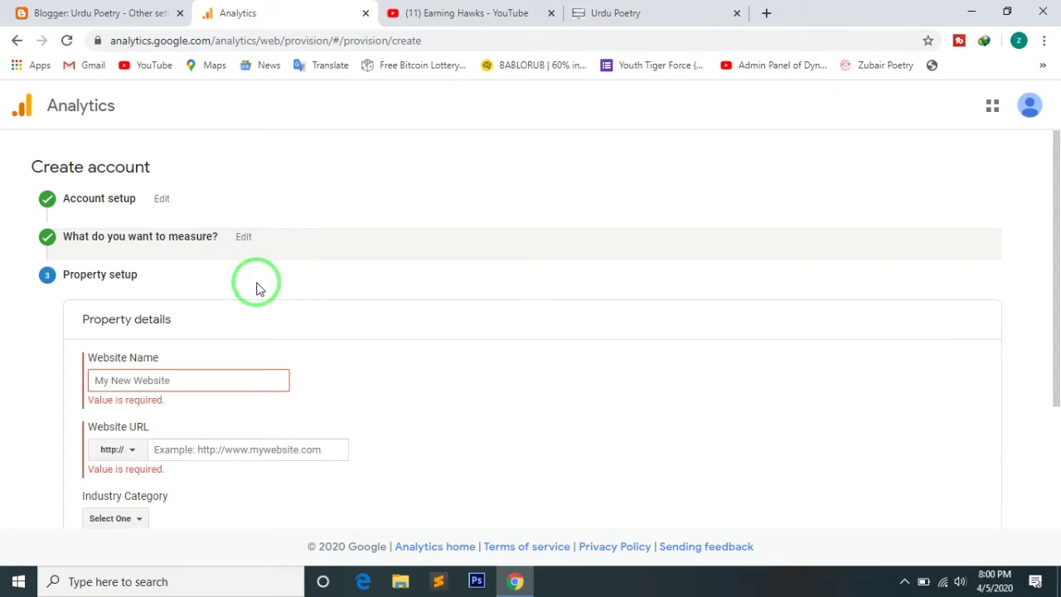
left_click(135, 381)
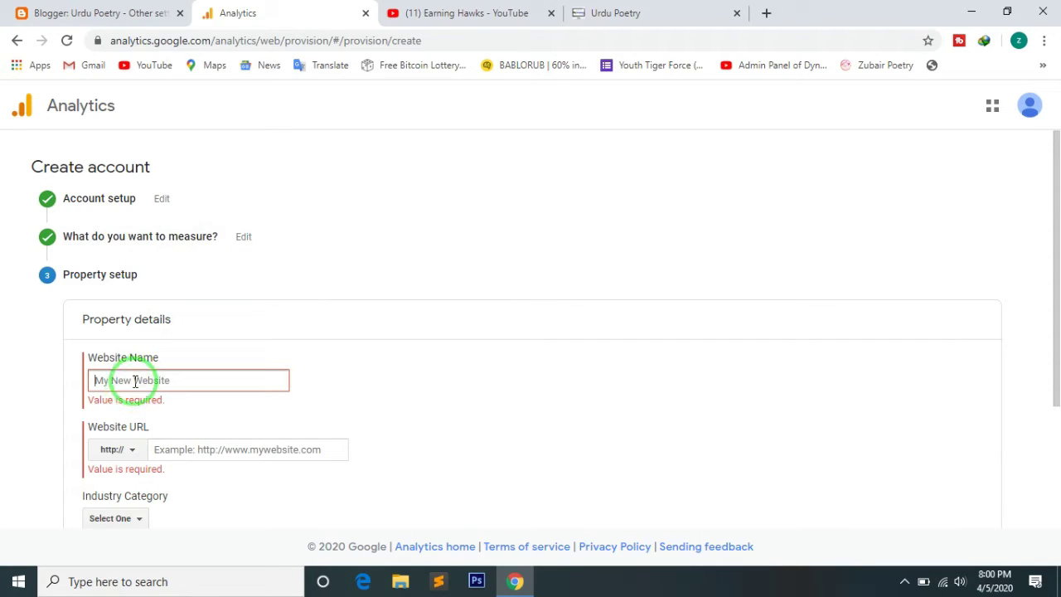
type("Urdy")
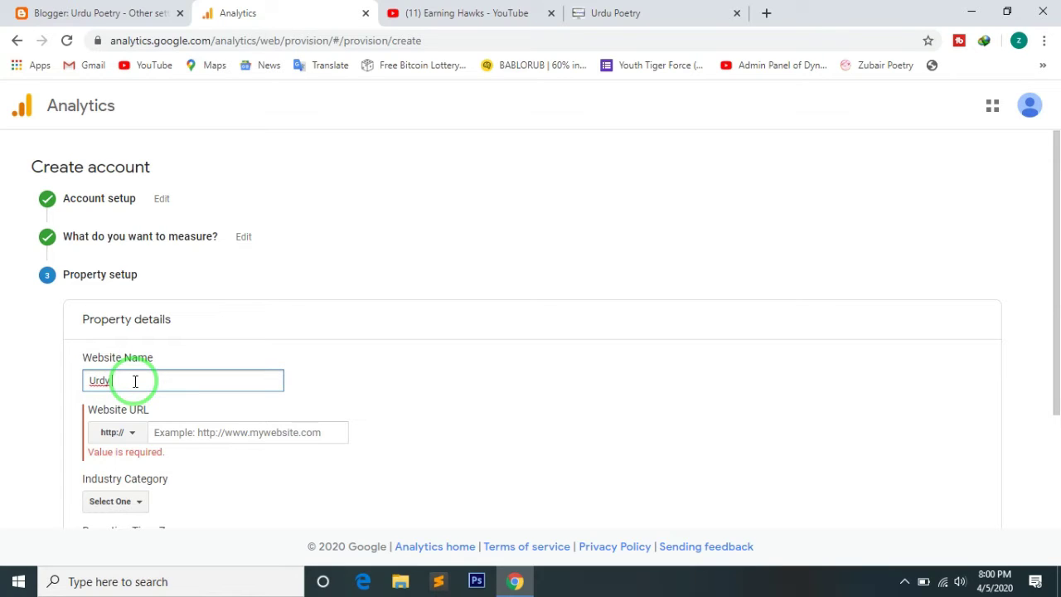
key("BackSpace")
type("u Poetry")
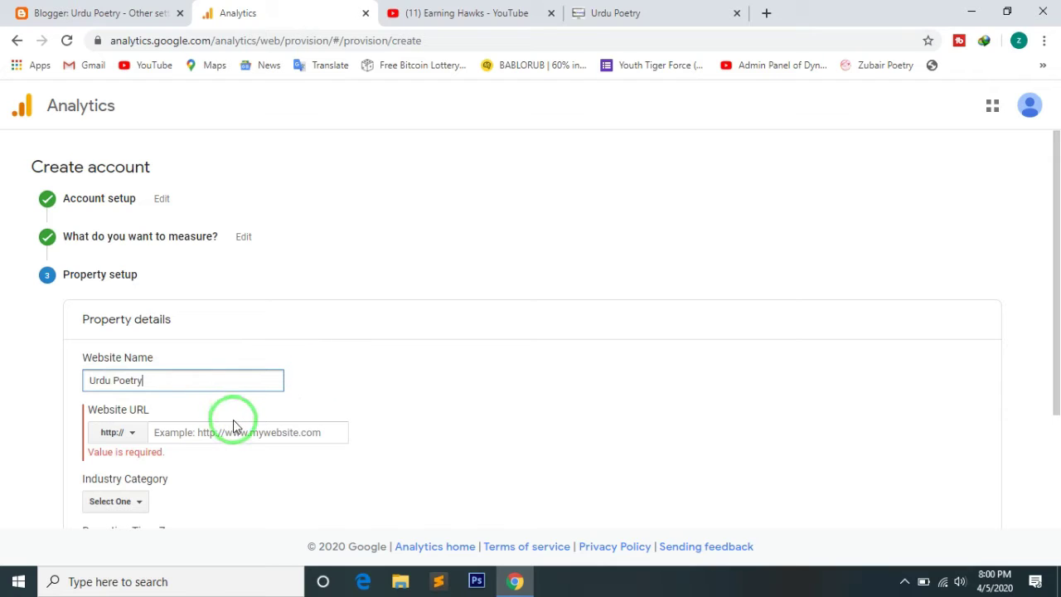
Copy the full web address of the Urdu Poetry site and return to the Analytics property setup
left_click(671, 16)
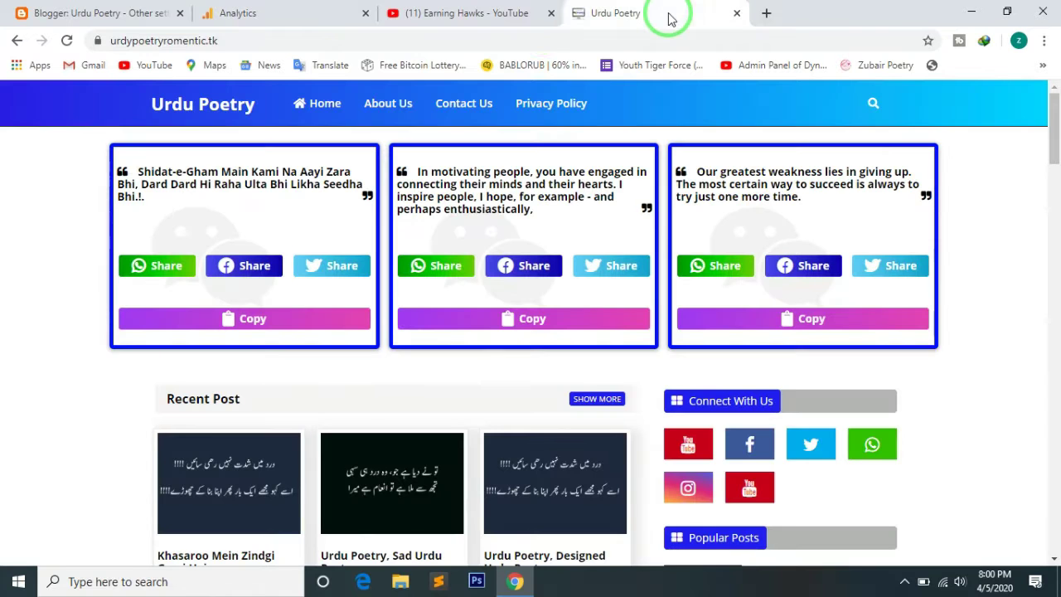
left_click(366, 44)
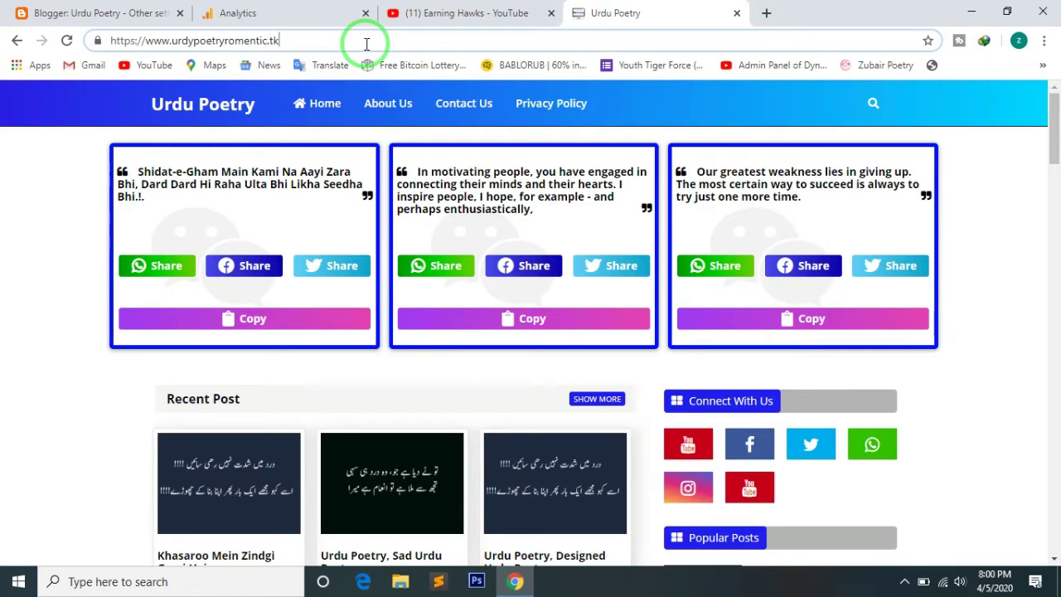
key("ctrl+a")
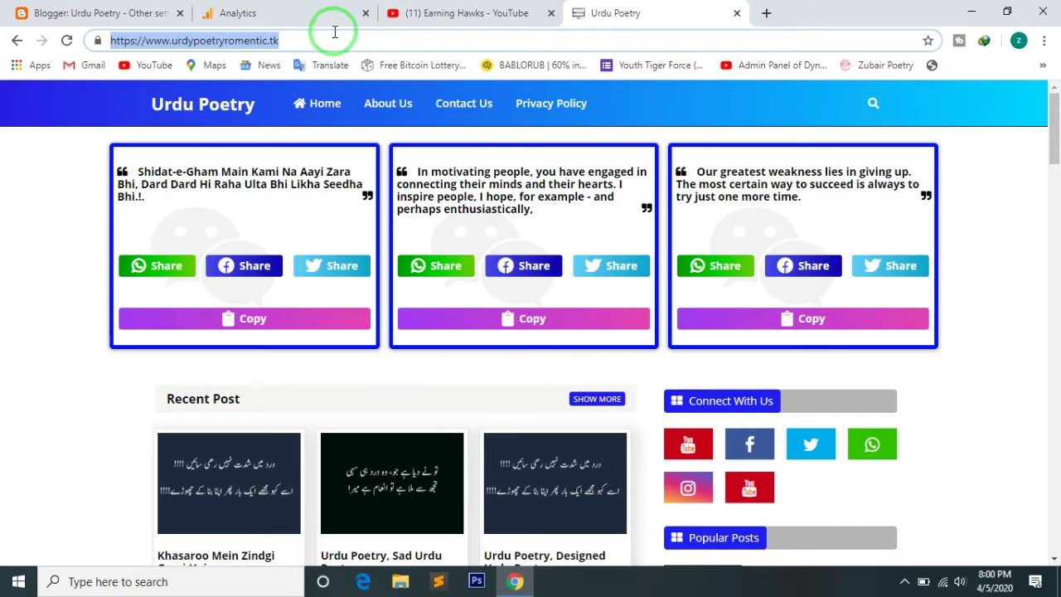
left_click(299, 12)
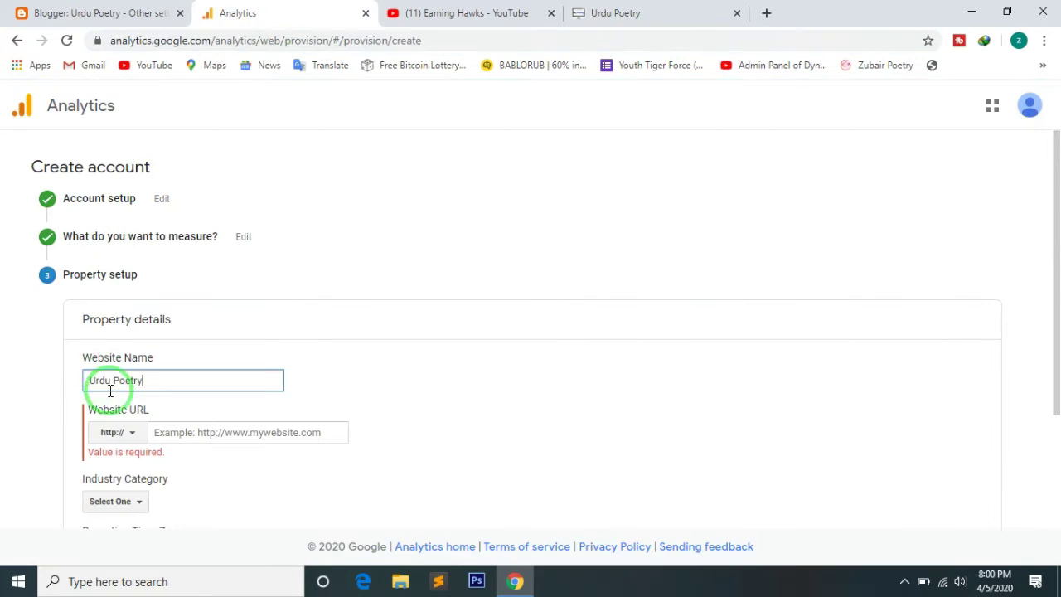
left_click(140, 436)
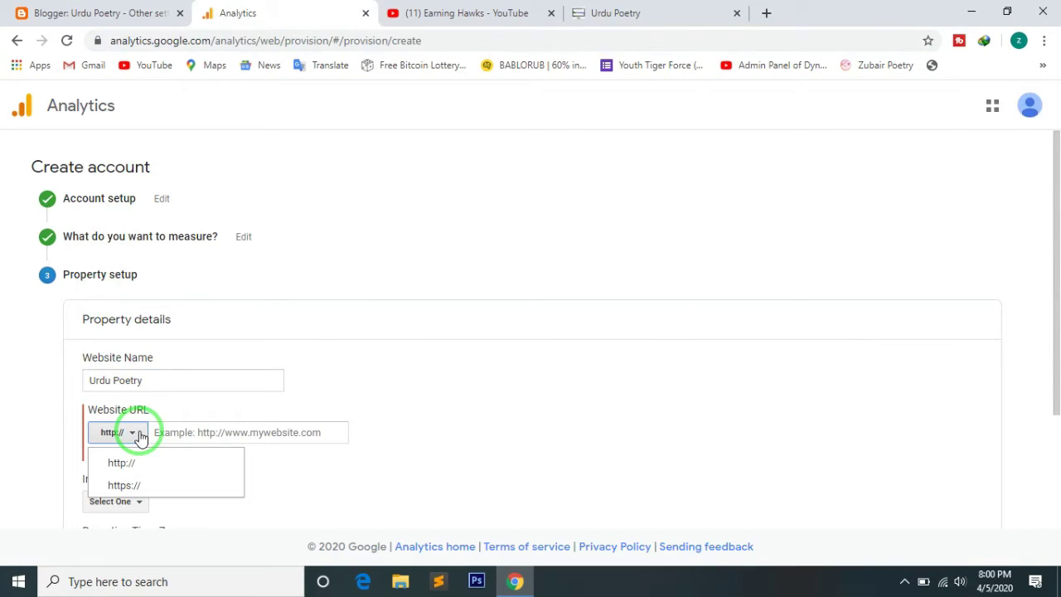
left_click(126, 485)
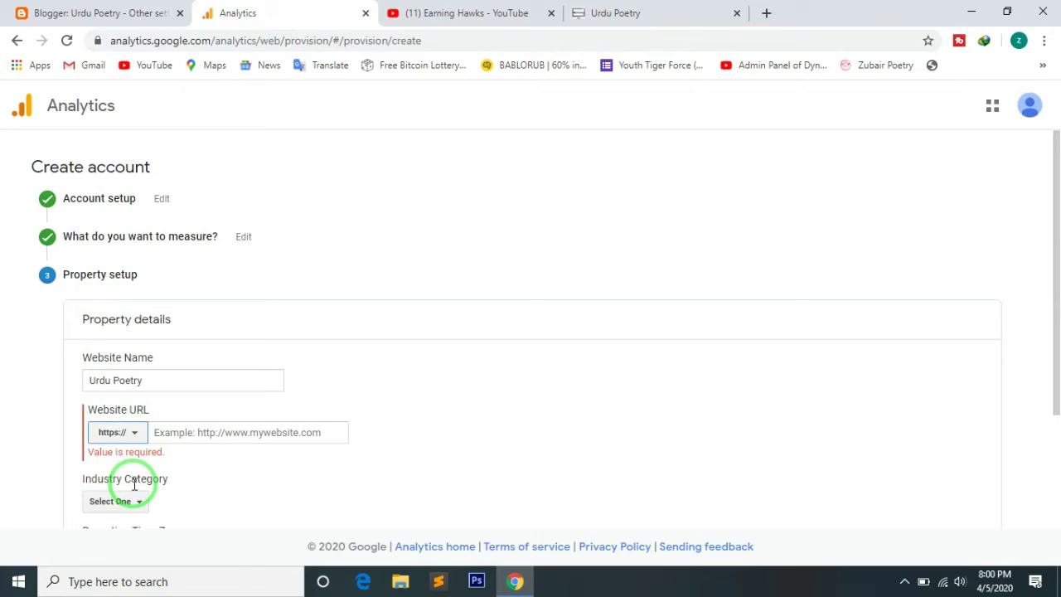
left_click(201, 433)
type("https://www.urdupoetryromentic.tk/")
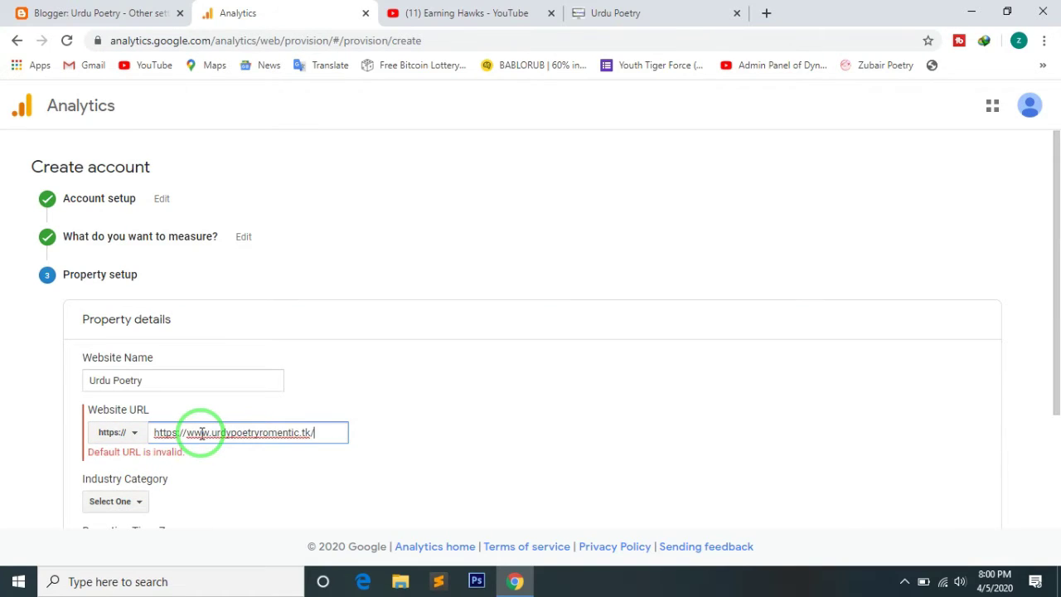
left_click_drag(160, 431, 185, 431)
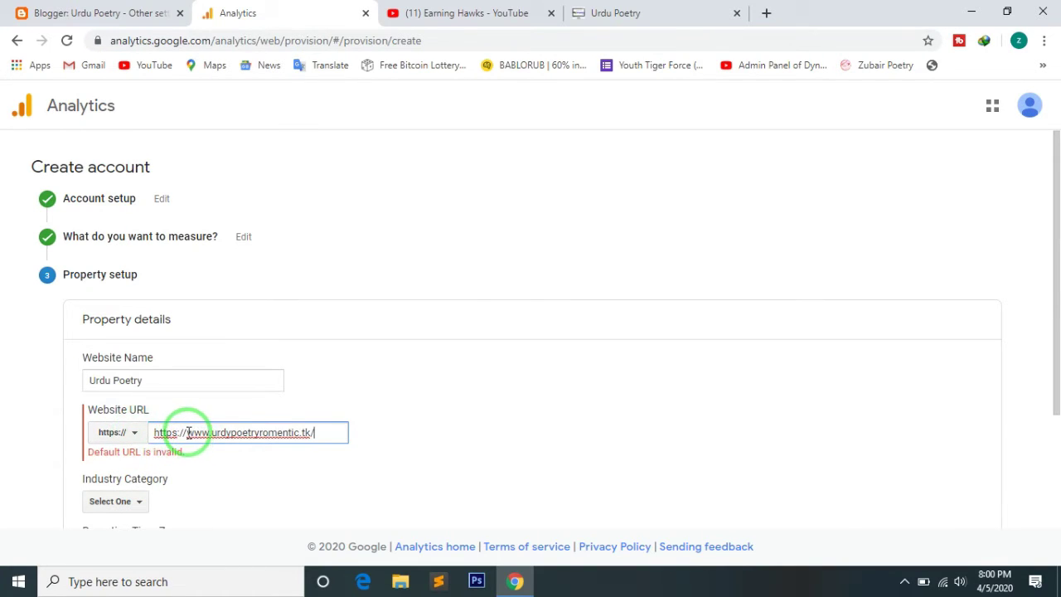
left_click(187, 433)
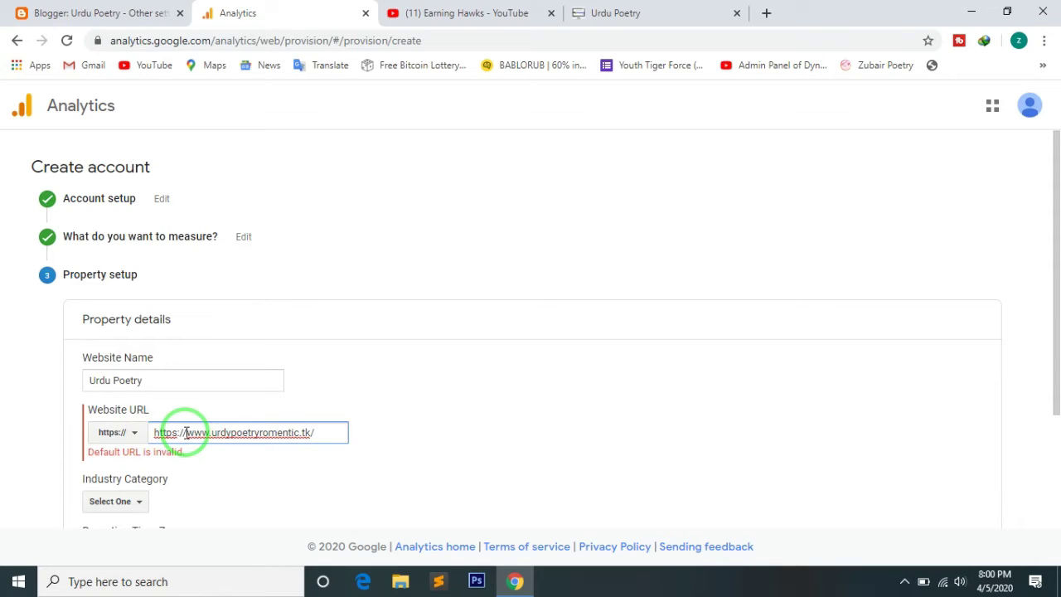
key("BackSpace")
key("BackSpace")
key("BackSpace")
key("BackSpace")
key("BackSpace")
key("BackSpace")
key("BackSpace")
key("BackSpace")
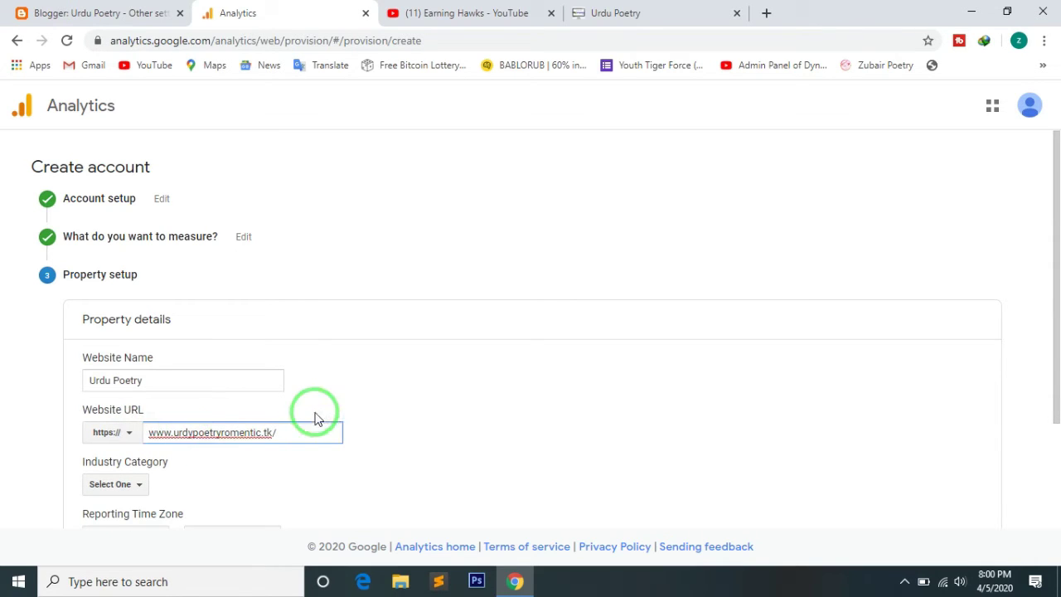
Set the property's industry category to People and Society
scroll(289, 441, "down", 2)
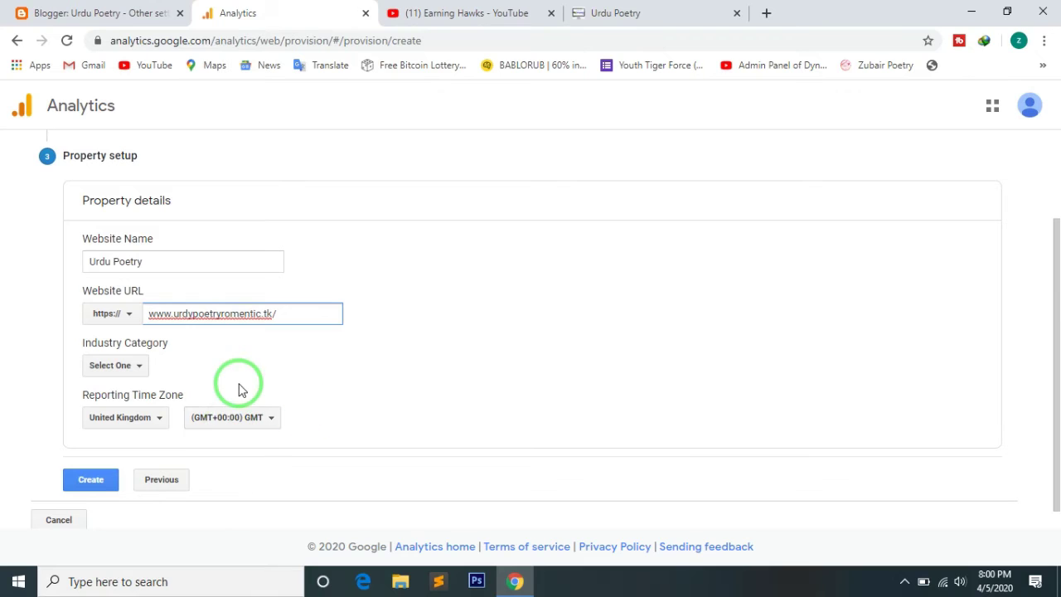
left_click(139, 365)
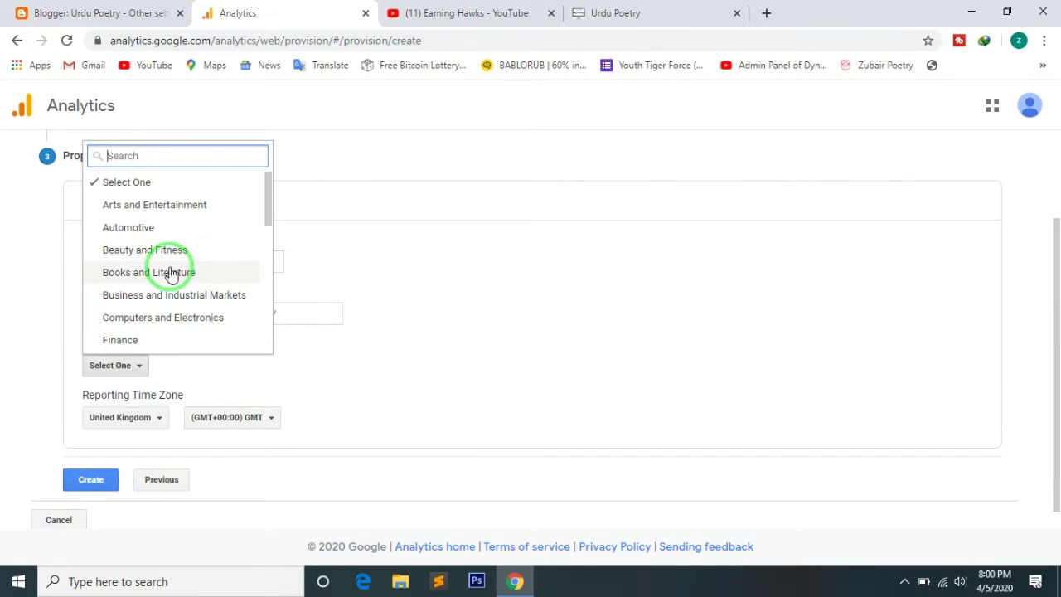
scroll(172, 282, "down", 2)
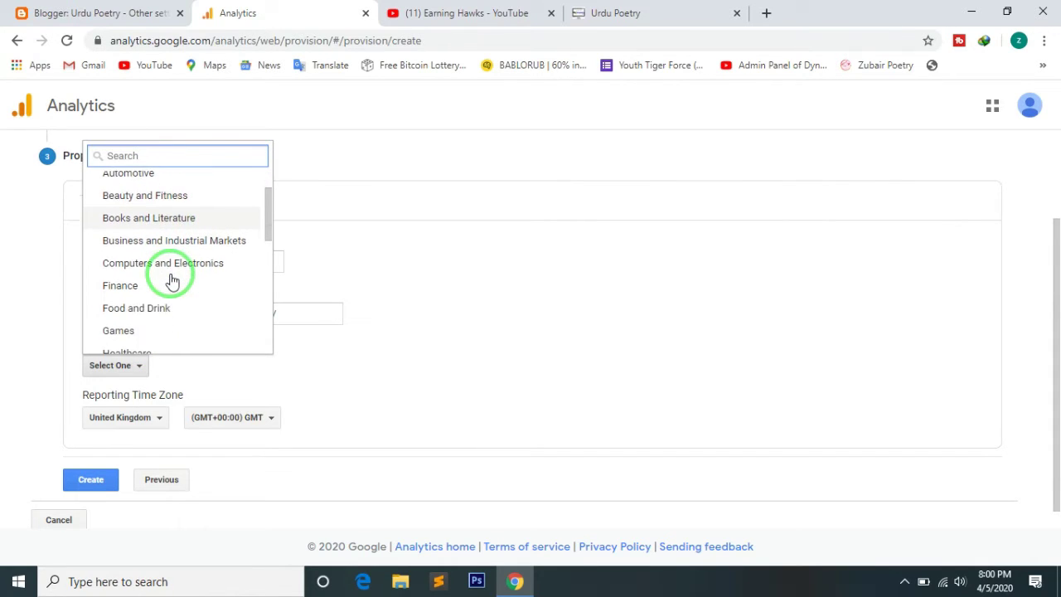
scroll(171, 282, "down", 4)
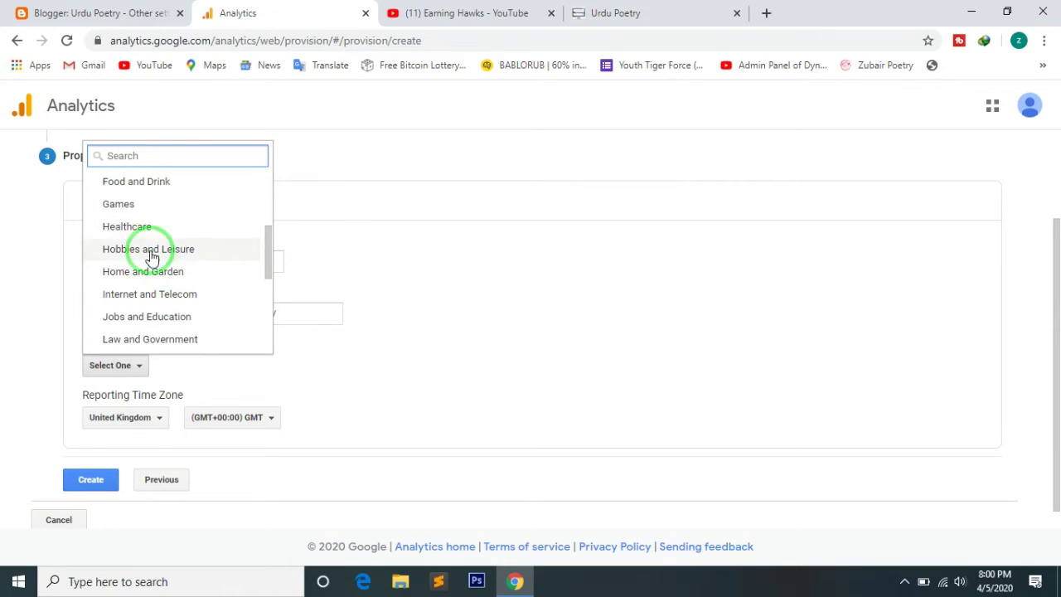
scroll(160, 305, "down", 2)
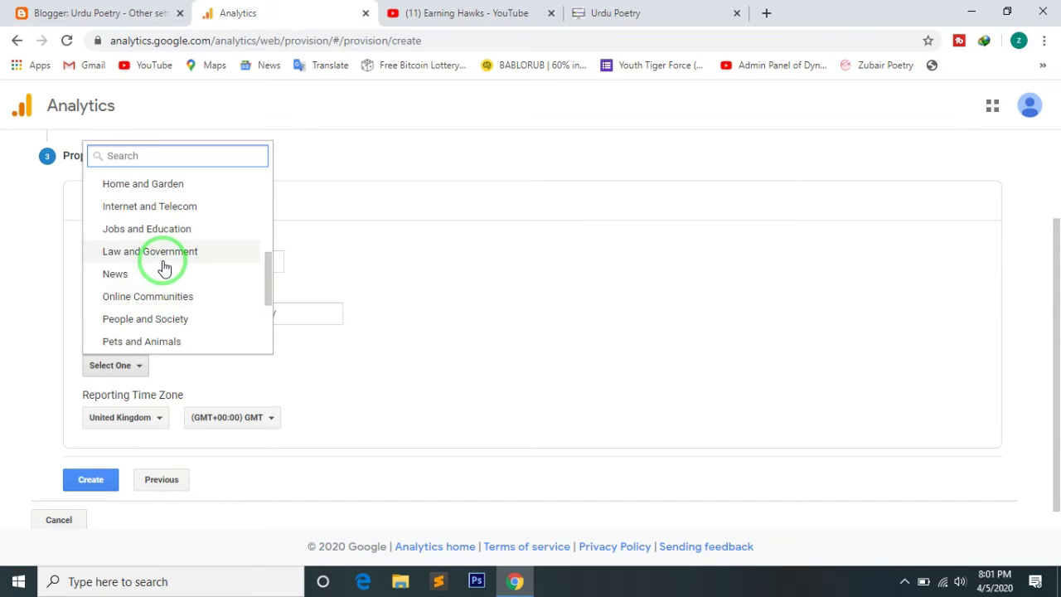
scroll(163, 267, "down", 3)
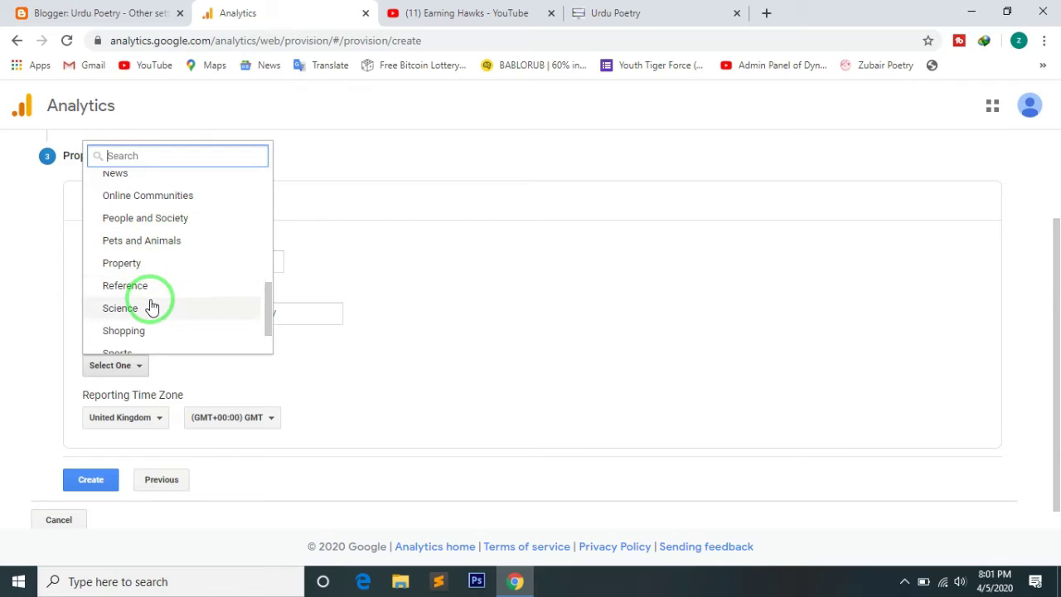
scroll(152, 307, "down", 3)
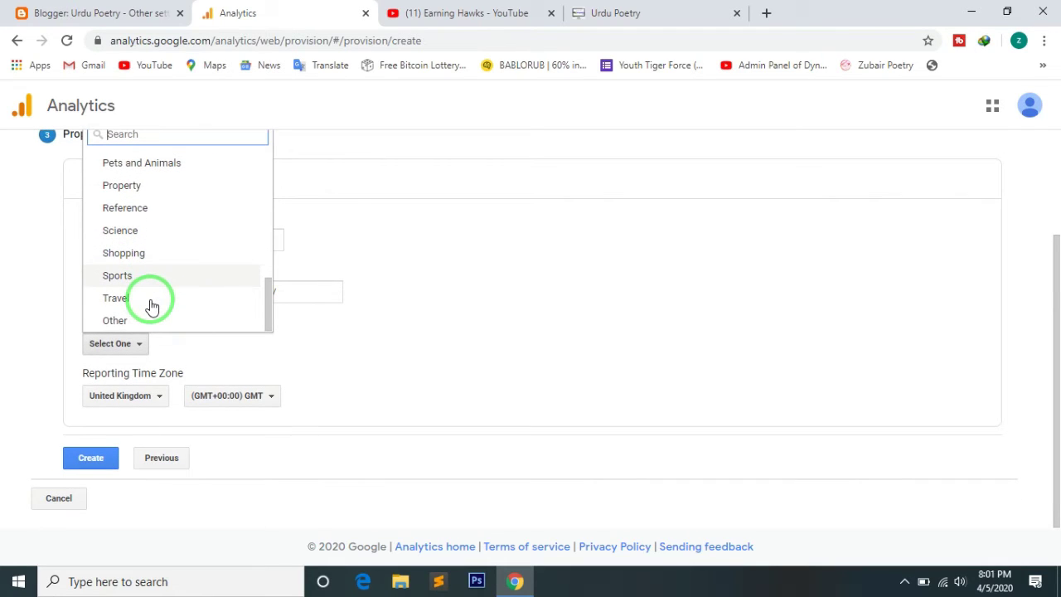
scroll(152, 307, "up", 2)
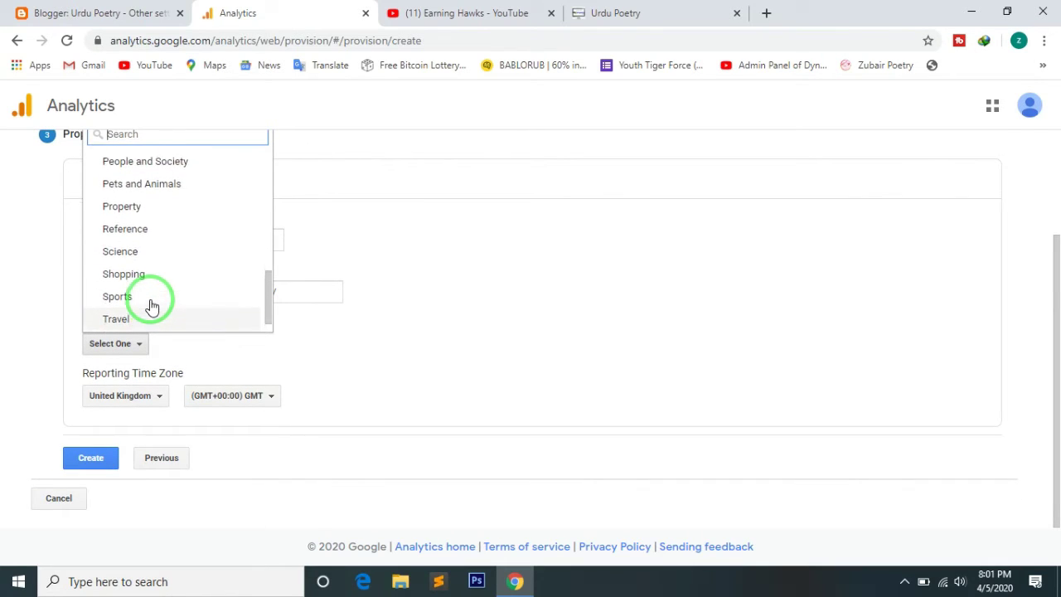
scroll(151, 306, "up", 1)
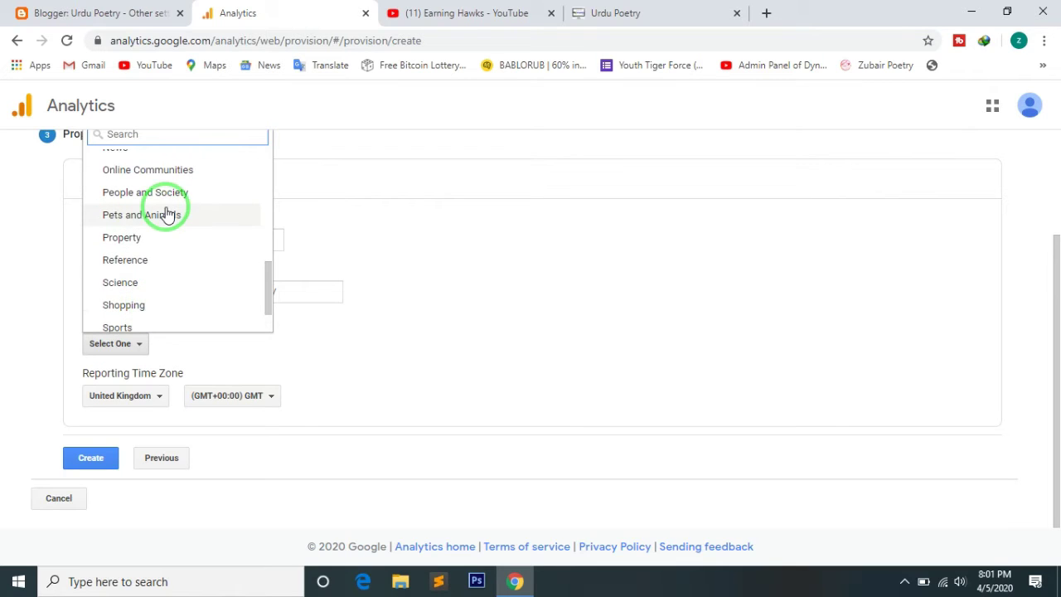
scroll(167, 215, "up", 1)
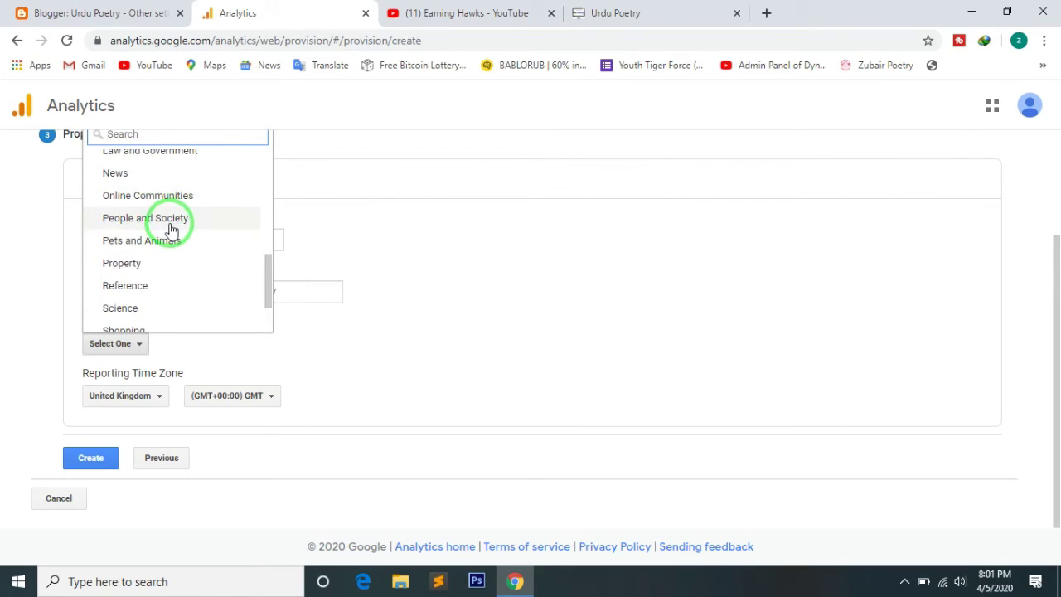
left_click(174, 225)
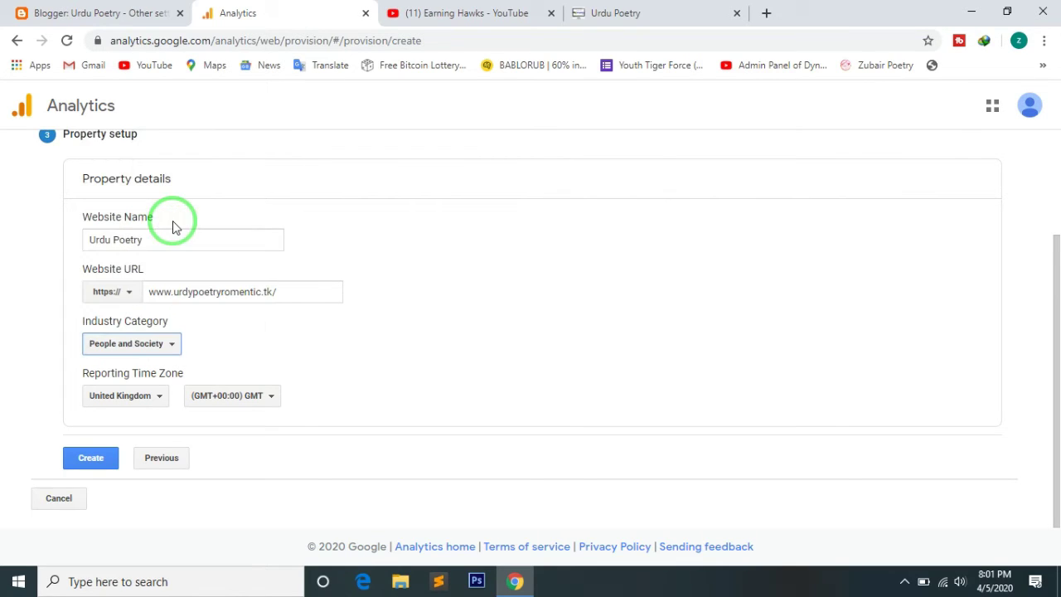
Set the property's reporting time zone country to Pakistan
left_click(158, 398)
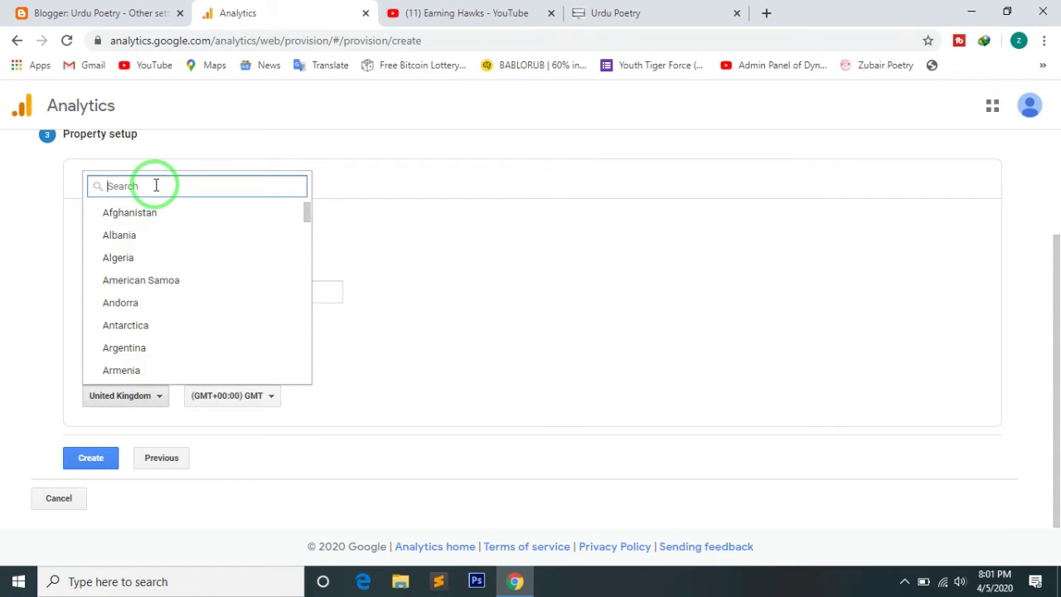
type("paki")
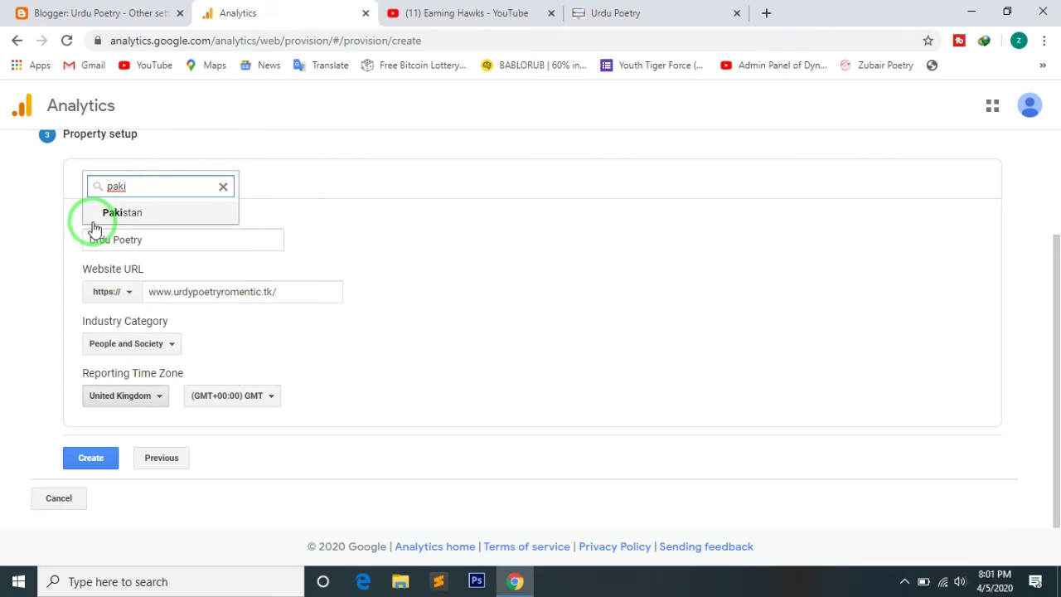
left_click(133, 212)
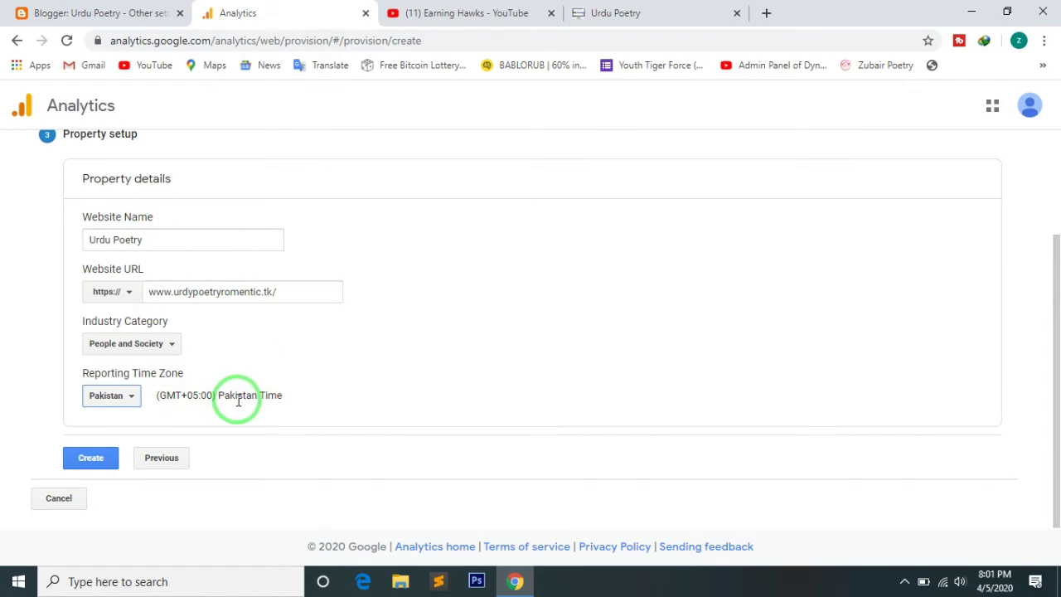
Create the property and choose Pakistan as the country for the Terms of Service Agreement
left_click(97, 459)
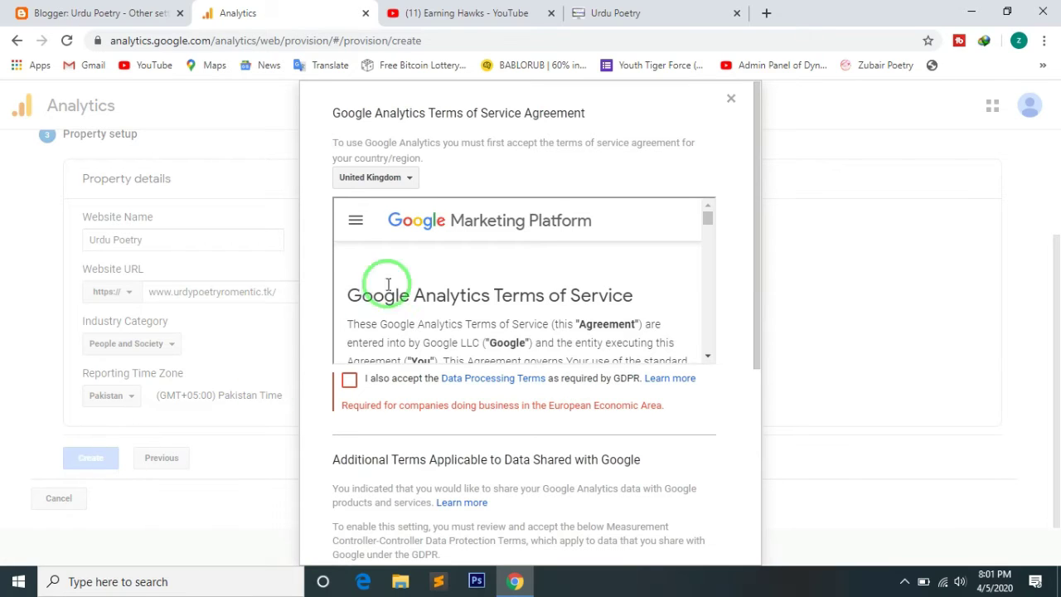
left_click(395, 179)
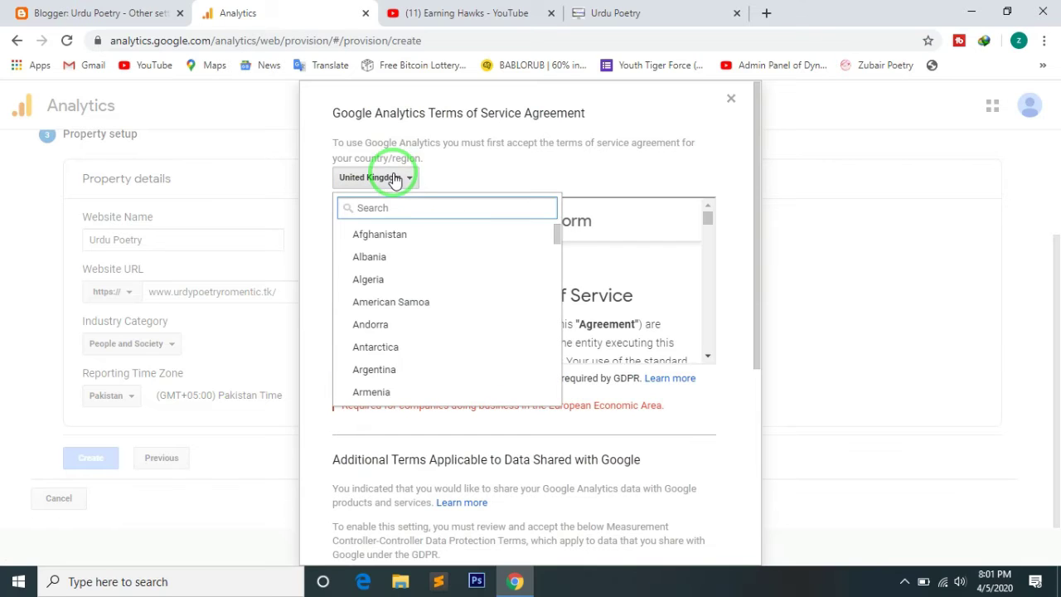
left_click(407, 205)
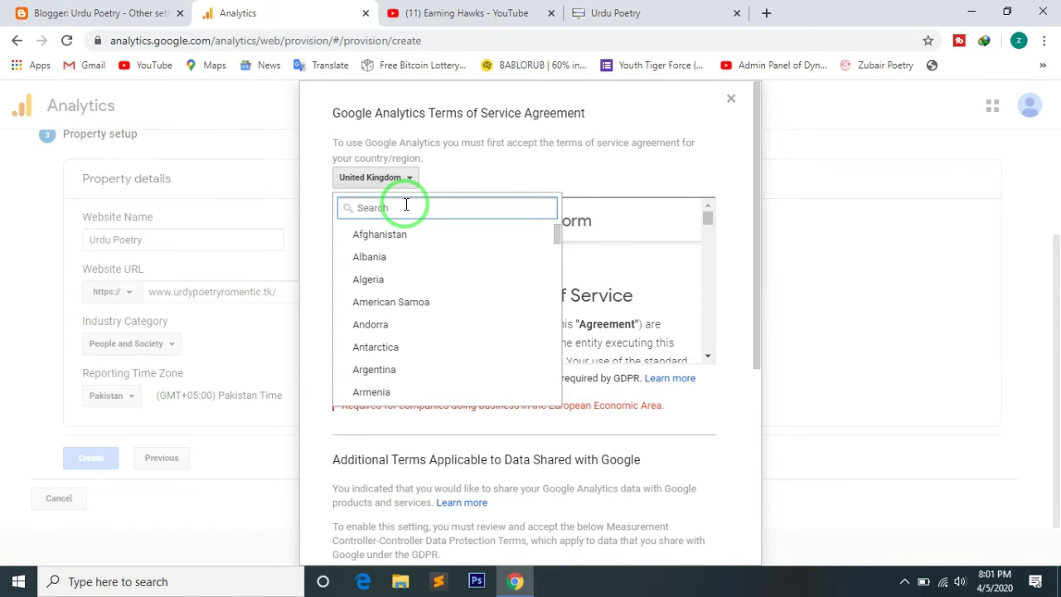
type("pak")
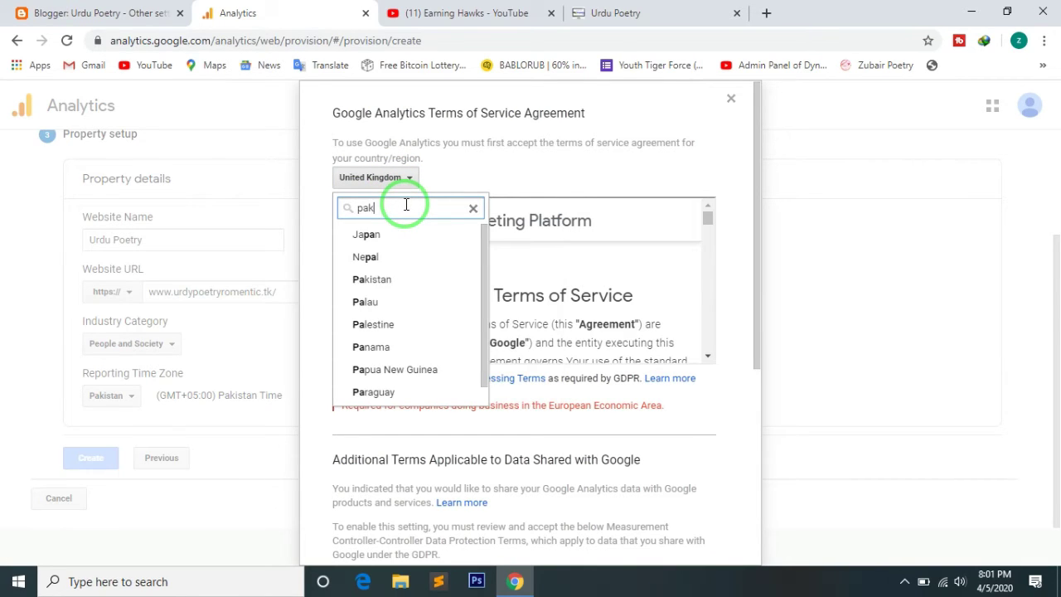
left_click(370, 233)
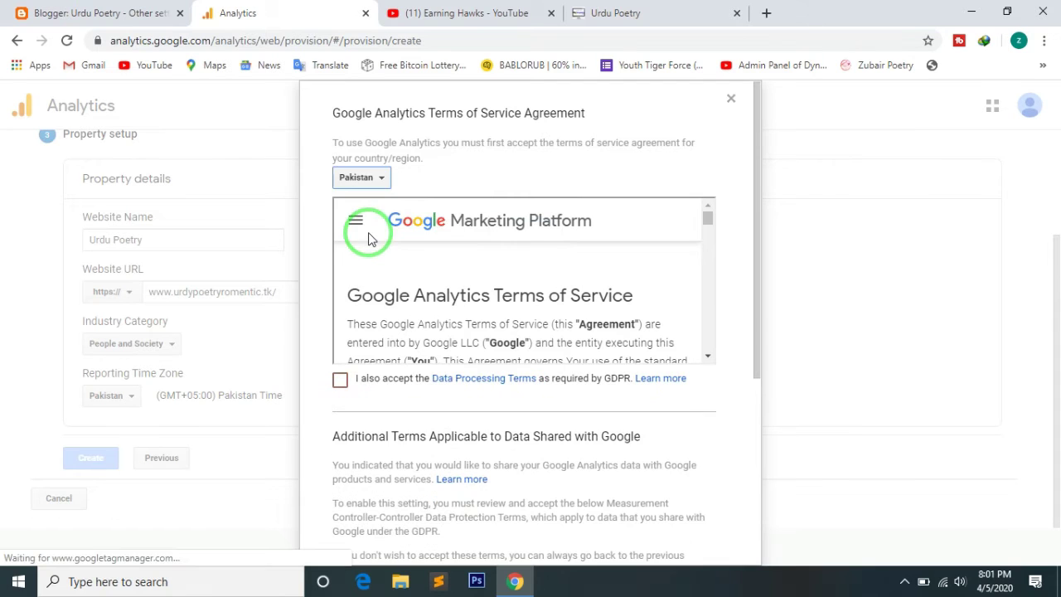
Accept the GDPR Data Processing Terms and the Measurement Controller-Controller Data Protection Terms, and agree to the service agreement
left_click(339, 381)
scroll(415, 343, "down", 10)
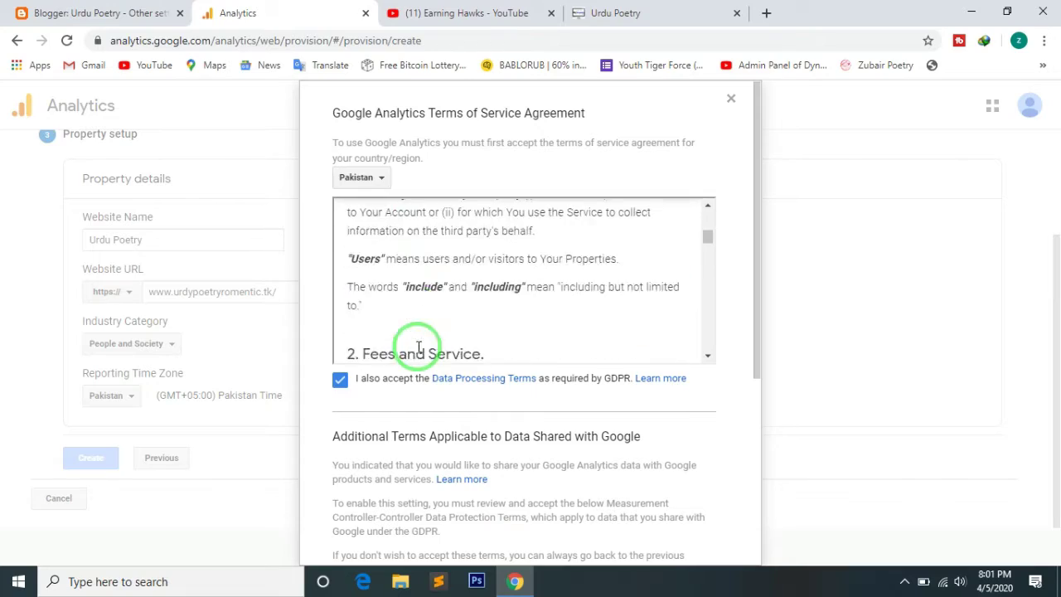
scroll(418, 346, "down", 20)
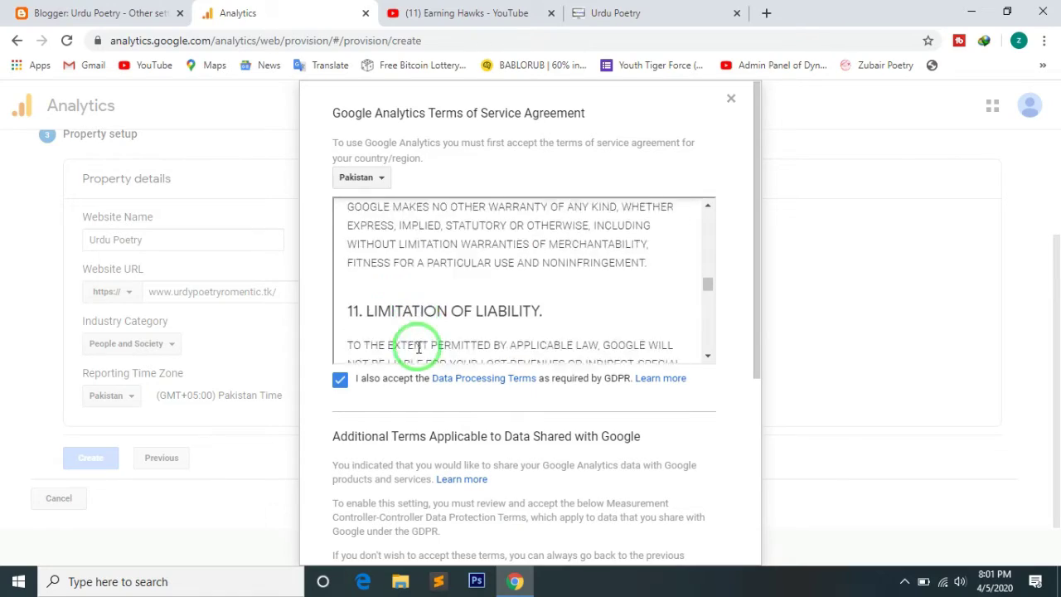
scroll(418, 349, "down", 15)
right_click(418, 347)
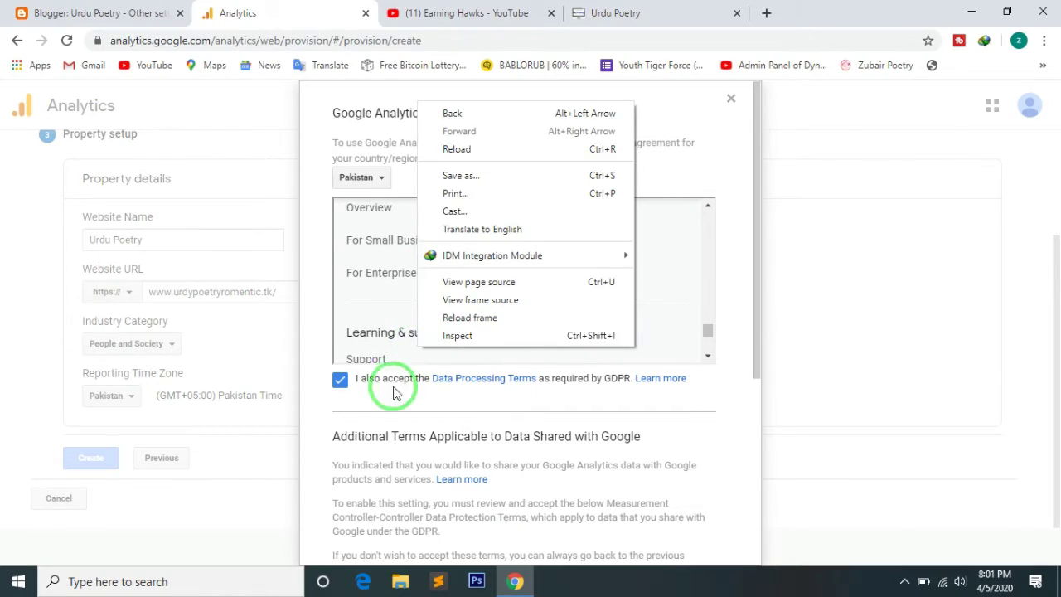
left_click(351, 422)
scroll(351, 422, "down", 2)
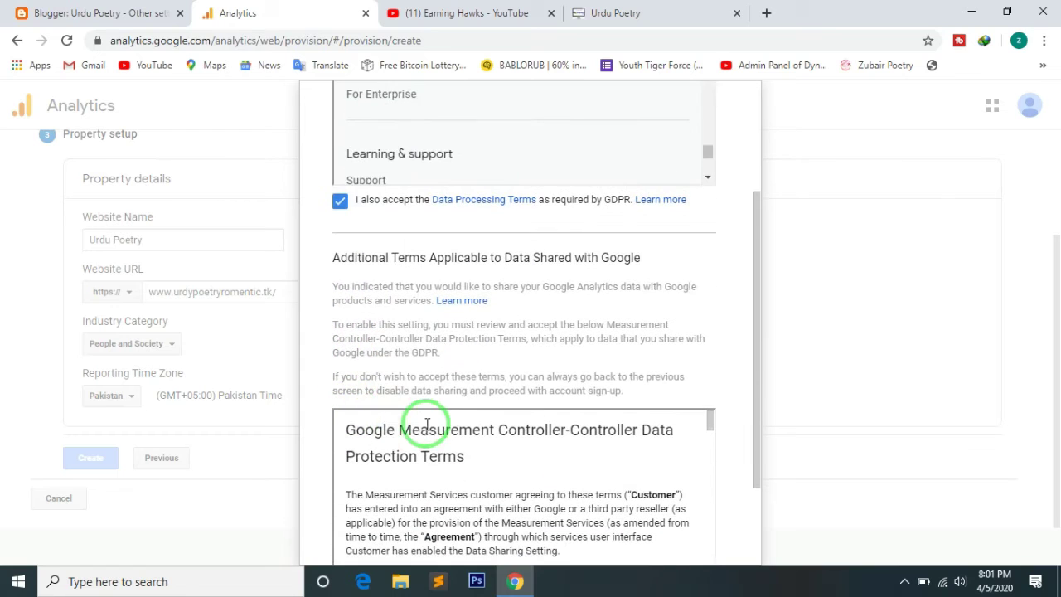
scroll(381, 360, "down", 2)
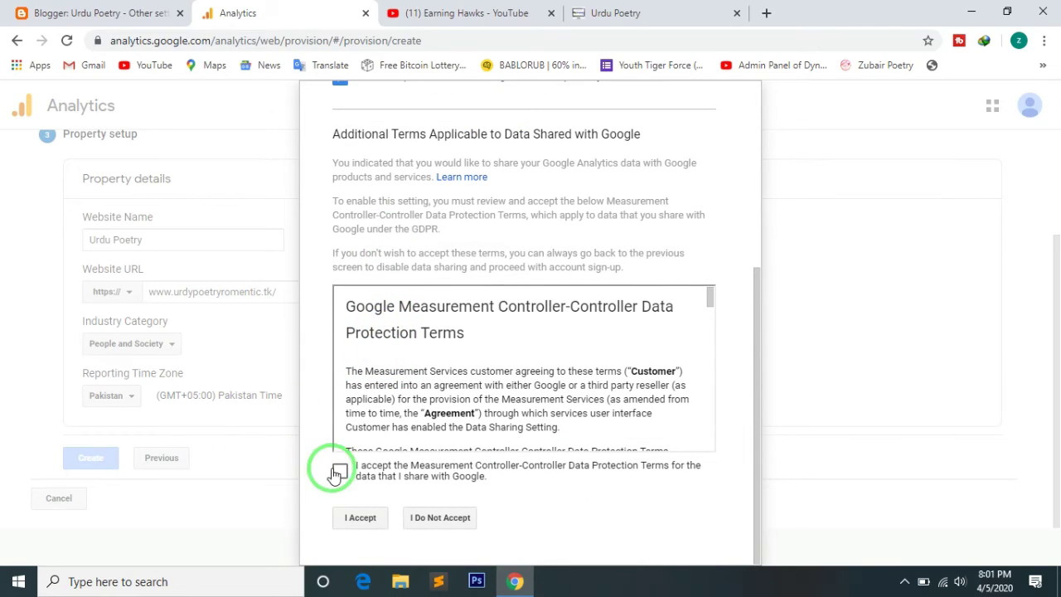
left_click(360, 518)
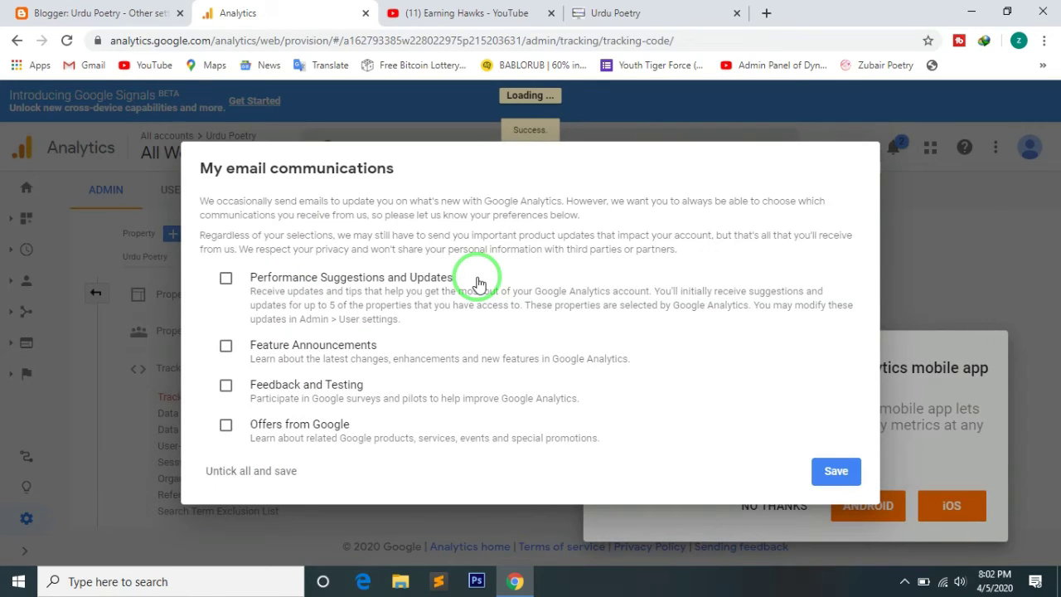
Save the email communication preferences with every option unticked, and dismiss the mobile app offer and search tip
left_click(834, 472)
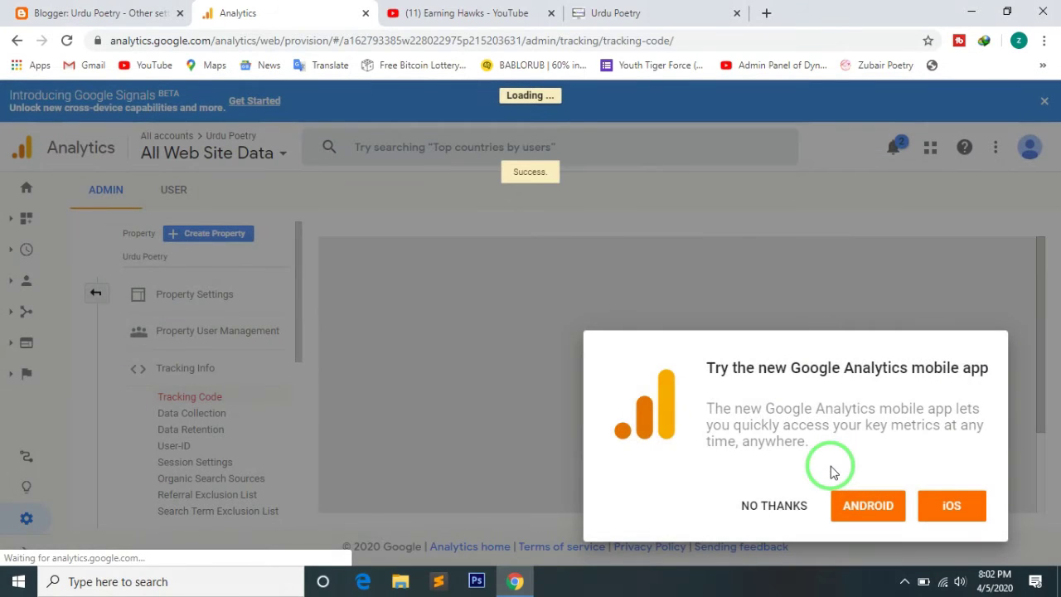
left_click(771, 504)
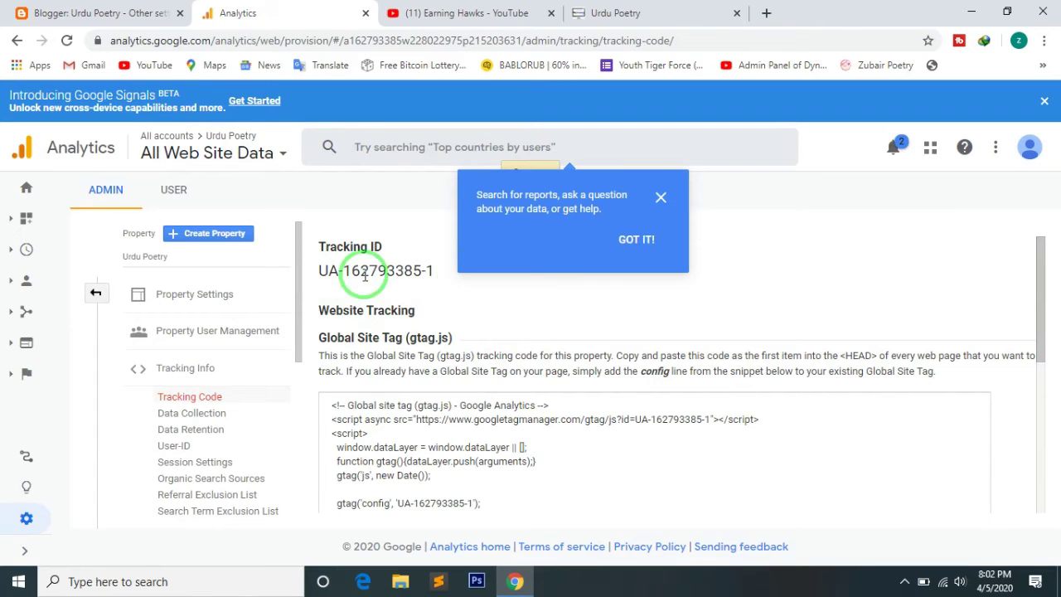
left_click(661, 199)
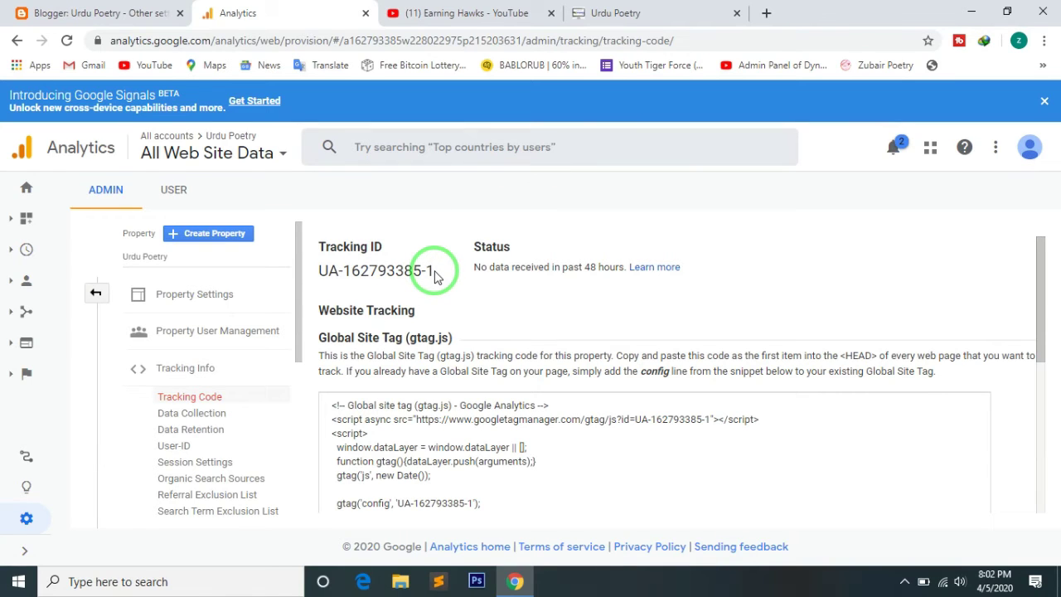
Copy the property's tracking ID into the Analytics Web Property ID setting of the Urdu Poetry blog in Blogger and save the settings
left_click_drag(436, 276, 320, 271)
key("ctrl+c")
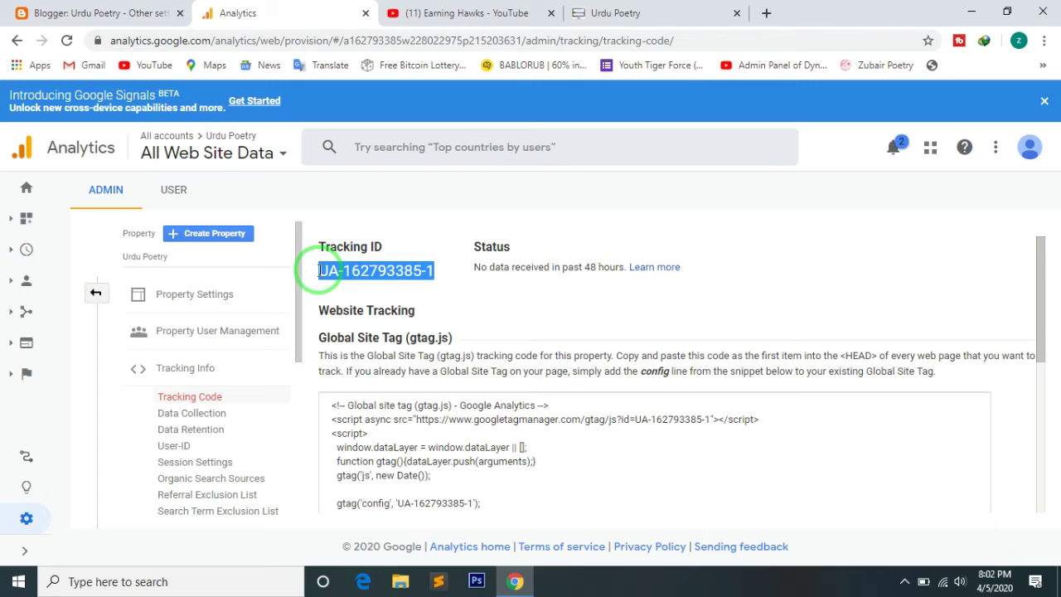
left_click(50, 18)
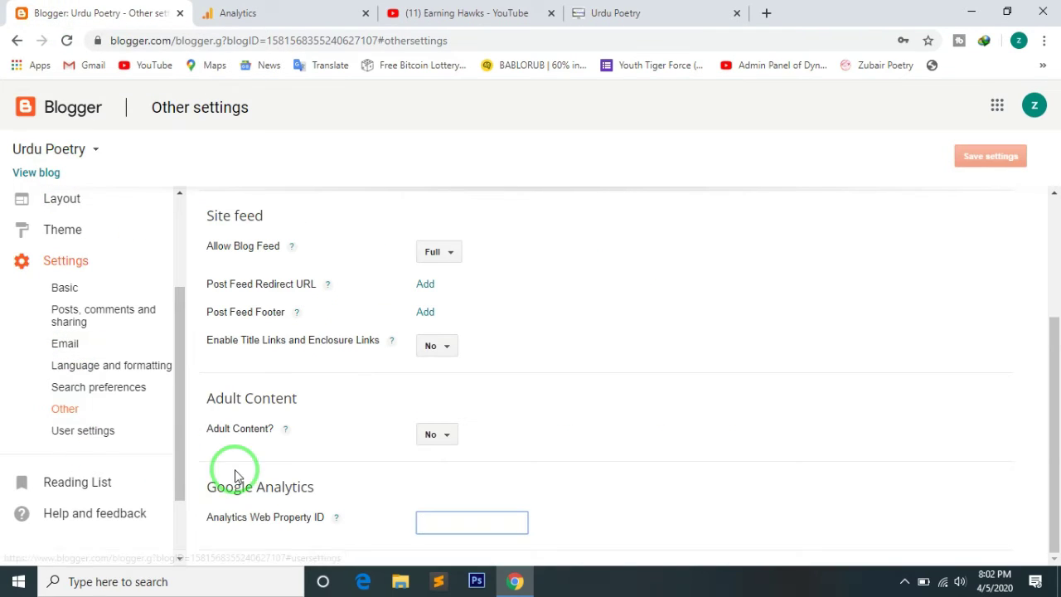
left_click(457, 521)
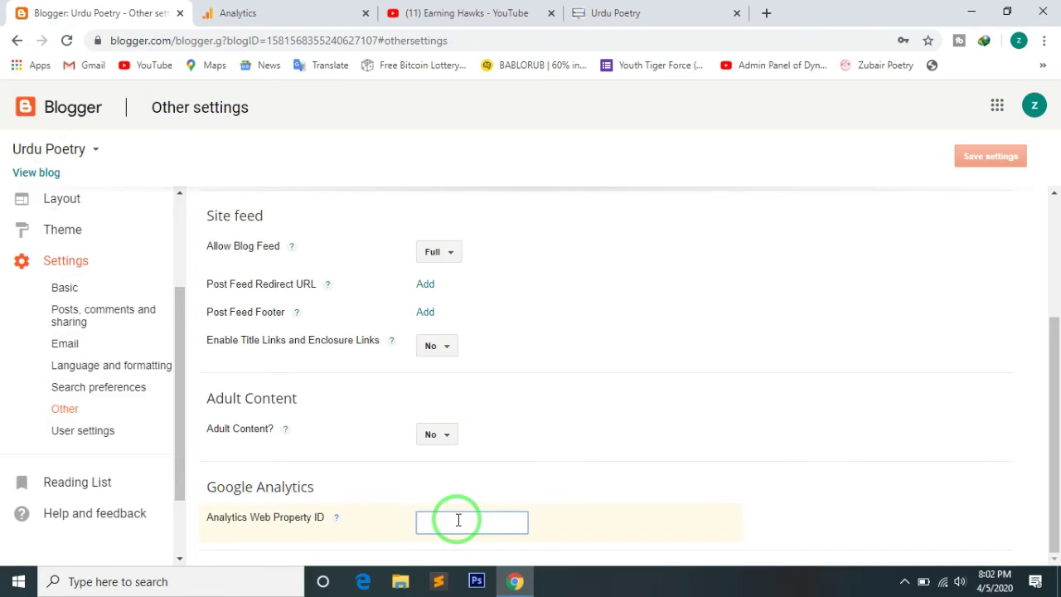
key("ctrl+v")
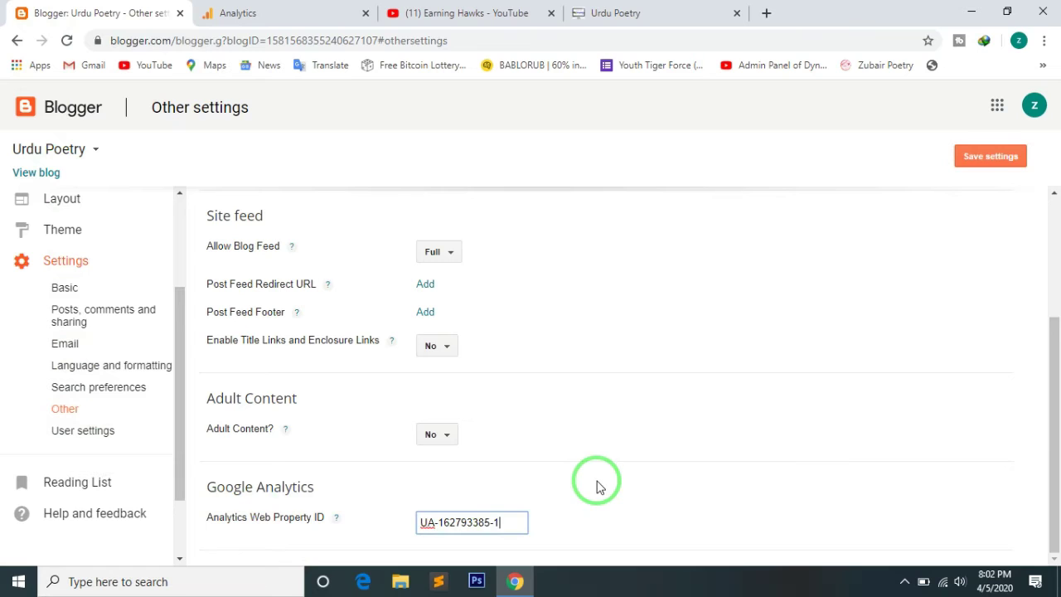
left_click(992, 157)
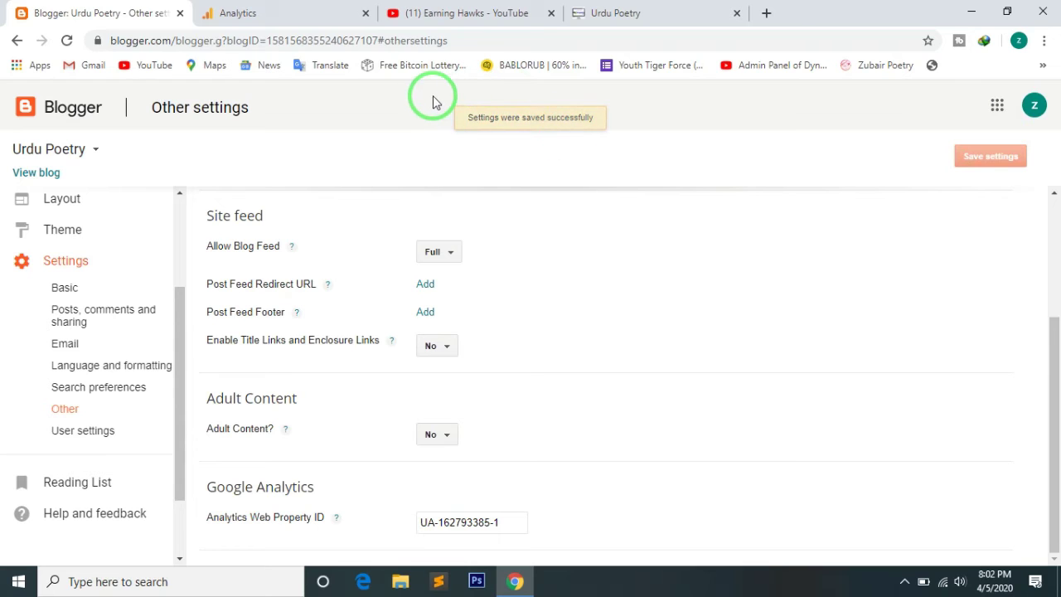
Return to the Analytics tracking code page and deselect the tracking ID
left_click(253, 16)
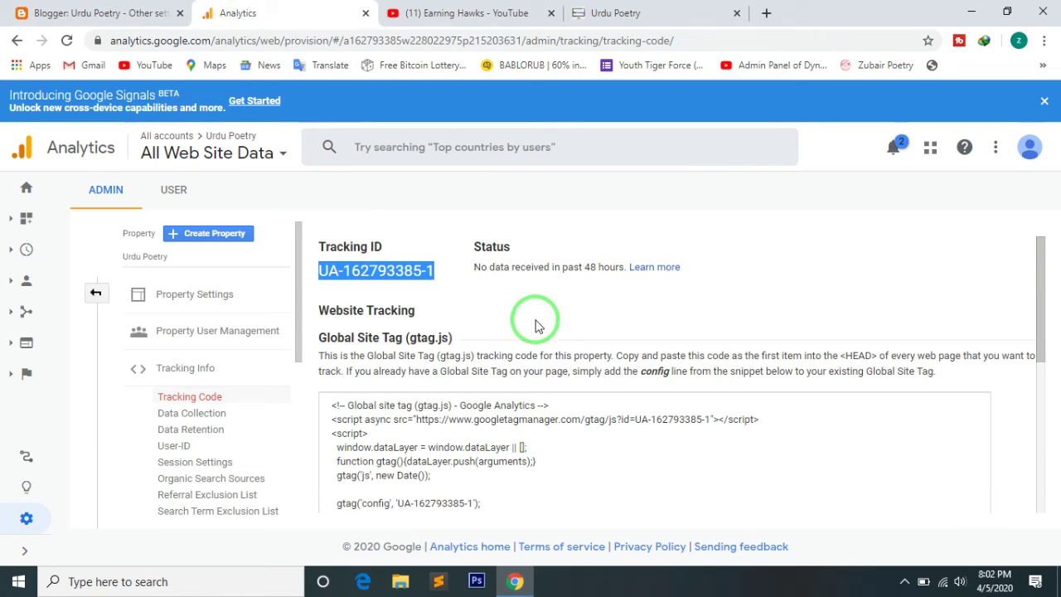
left_click(550, 352)
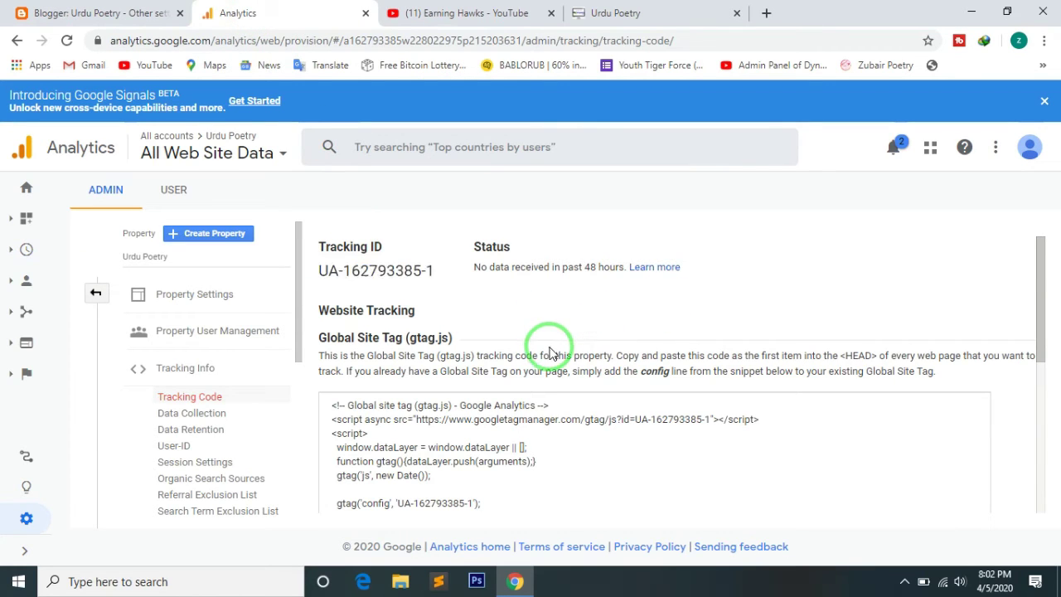
Look through the Global Site Tag code and the other implementation options on the tracking code page, and return to the Admin overview
scroll(550, 352, "down", 1)
scroll(493, 372, "down", 1)
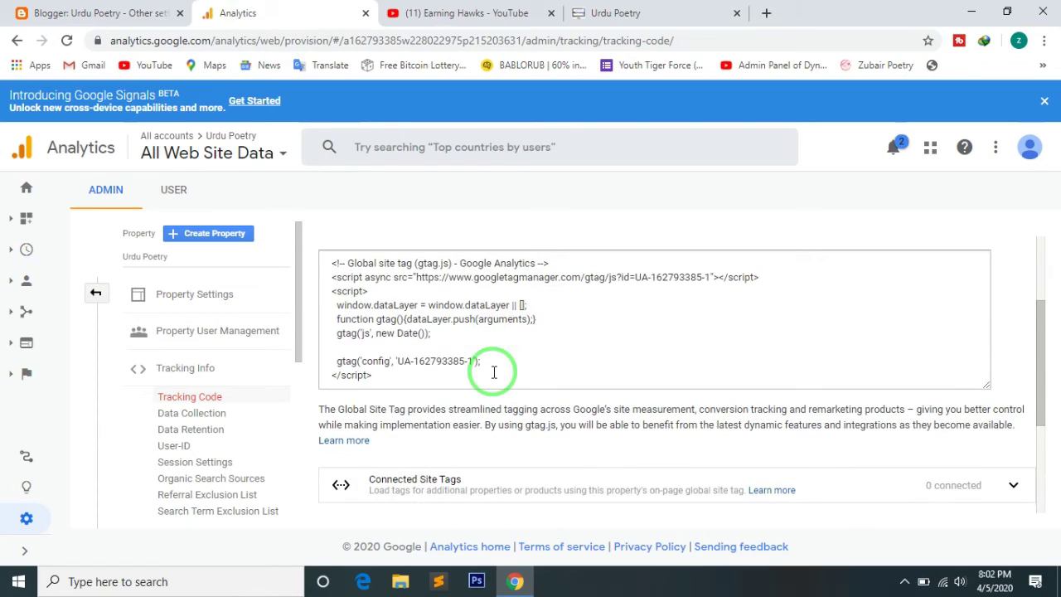
scroll(494, 372, "up", 1)
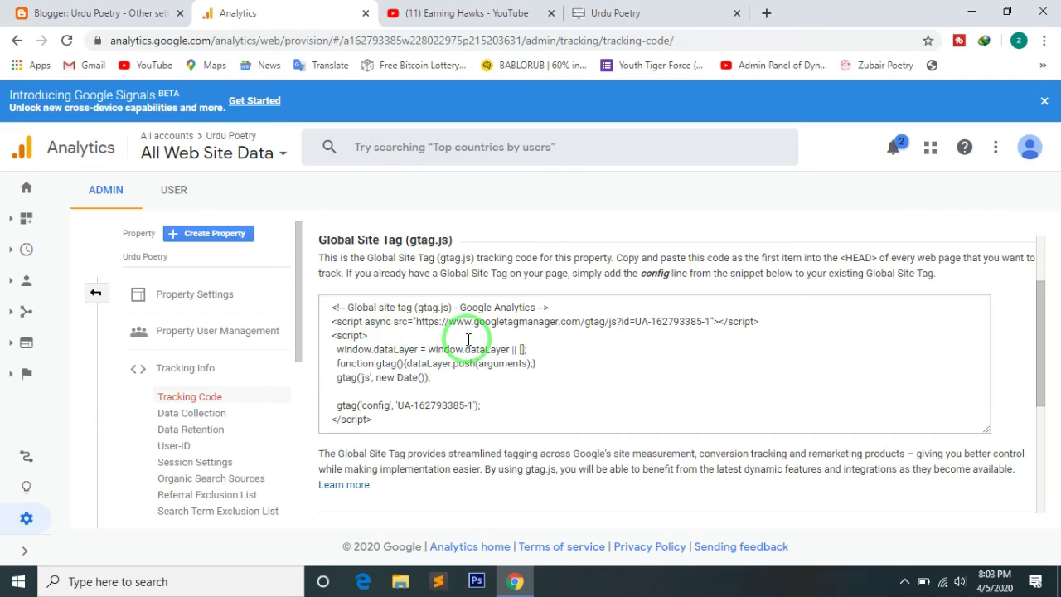
scroll(468, 338, "down", 1)
scroll(497, 365, "down", 2)
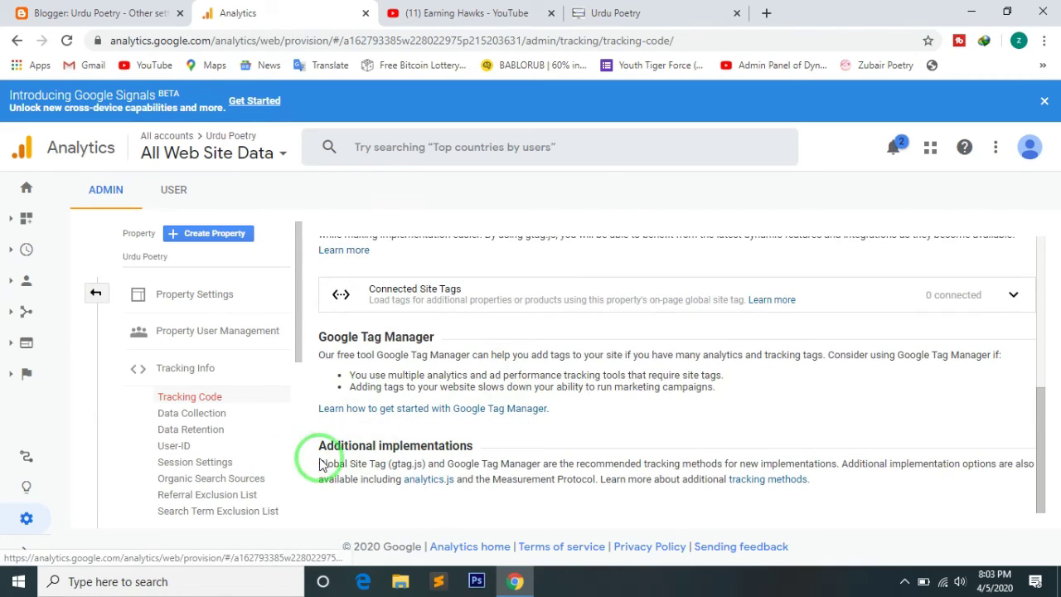
left_click(28, 520)
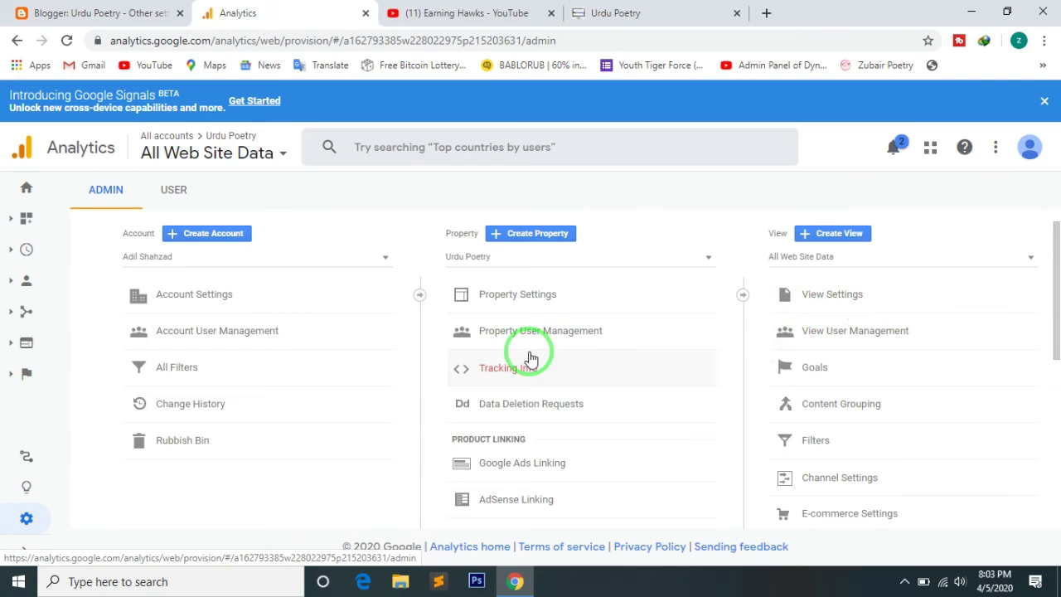
left_click(241, 462)
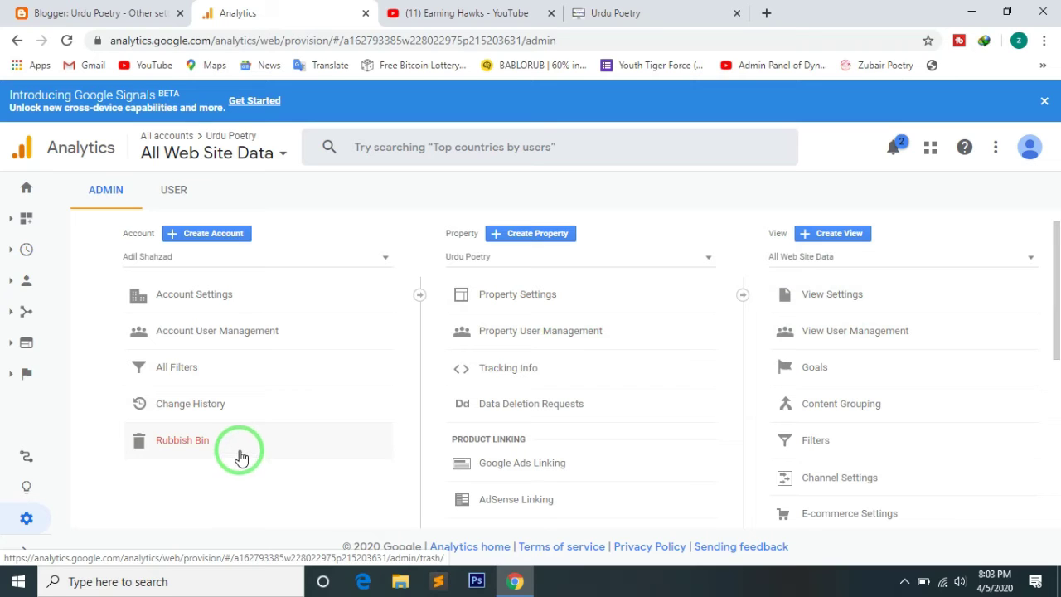
left_click(197, 235)
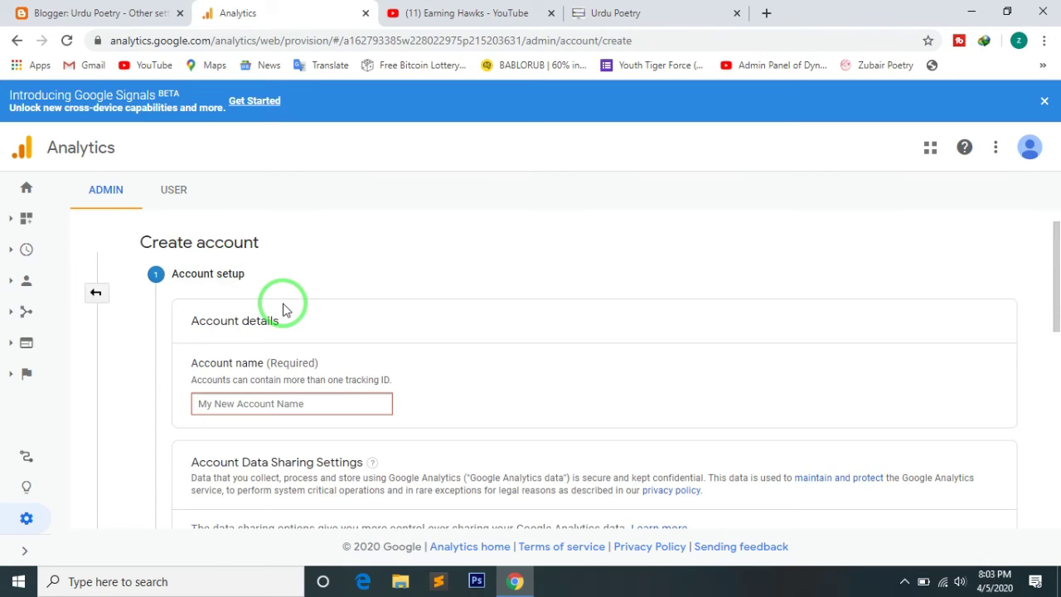
scroll(283, 310, "down", 2)
scroll(283, 309, "up", 2)
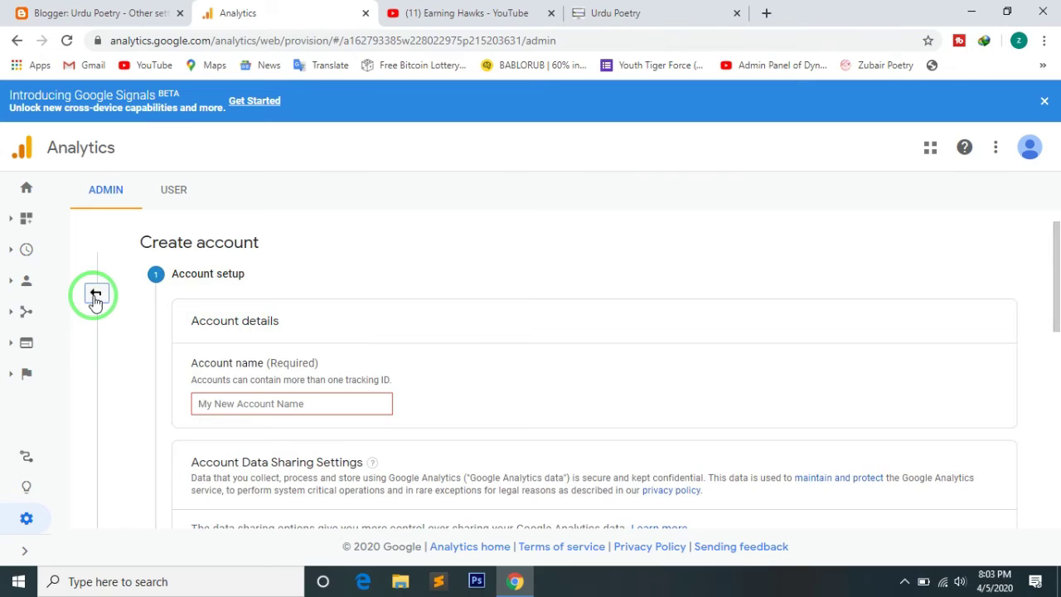
left_click(95, 296)
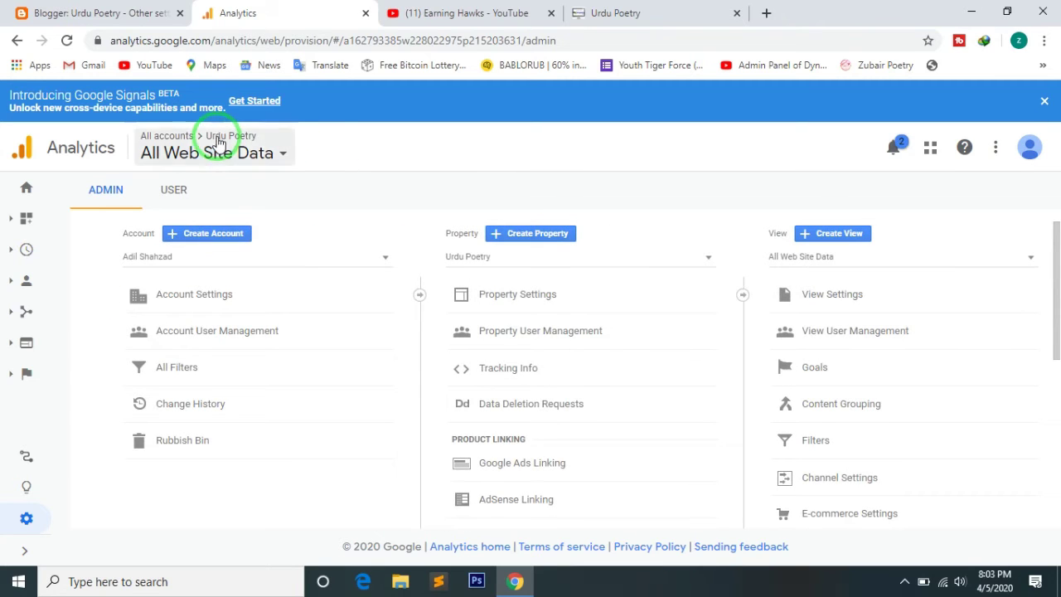
Select the All Web Site Data view of the Urdu Poetry property and open its Home report
left_click(281, 158)
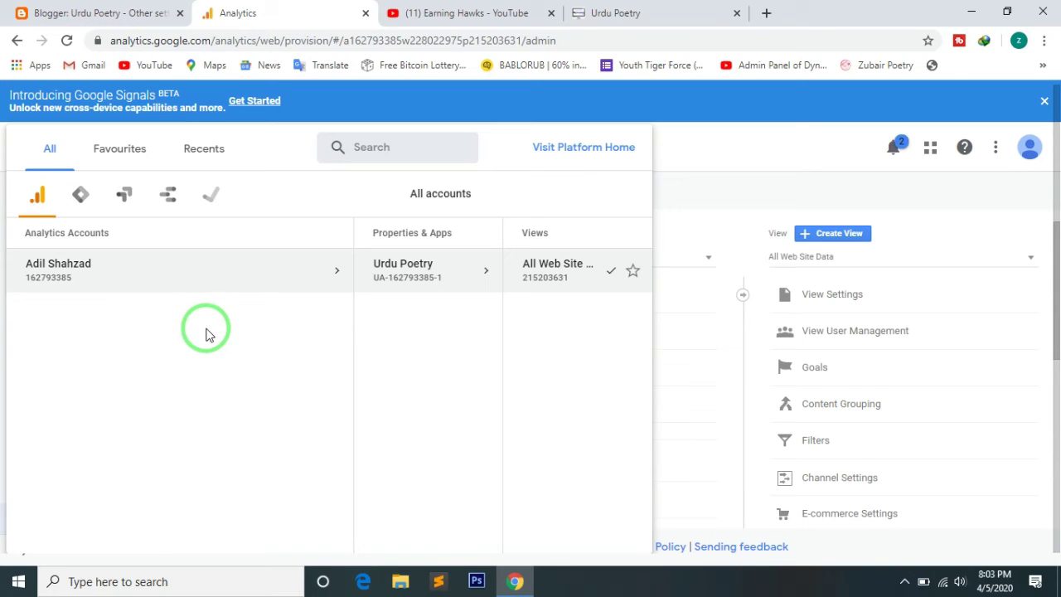
left_click(149, 276)
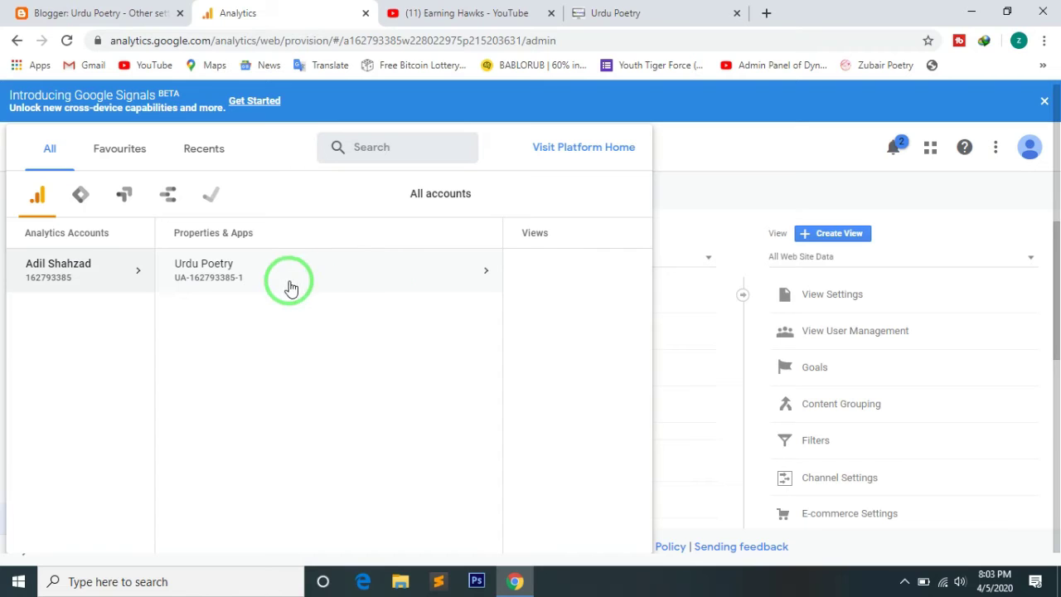
left_click(290, 287)
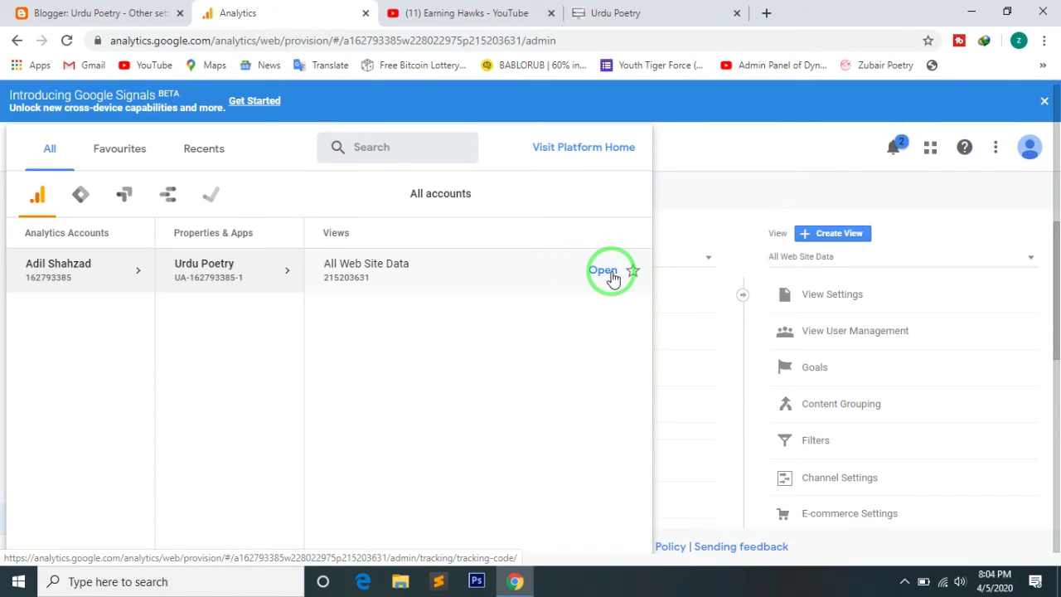
left_click(612, 277)
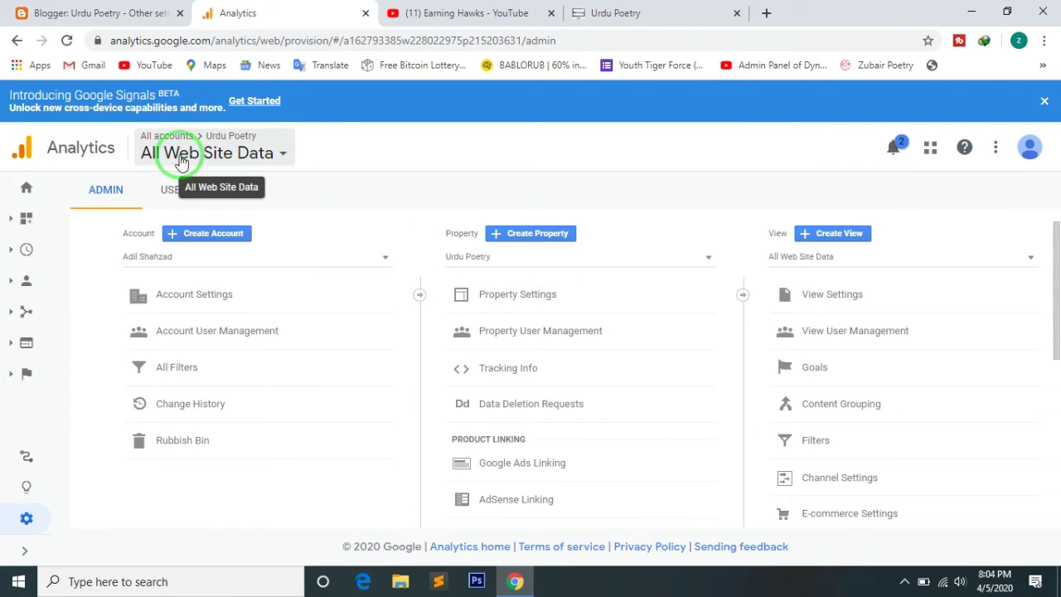
left_click(25, 220)
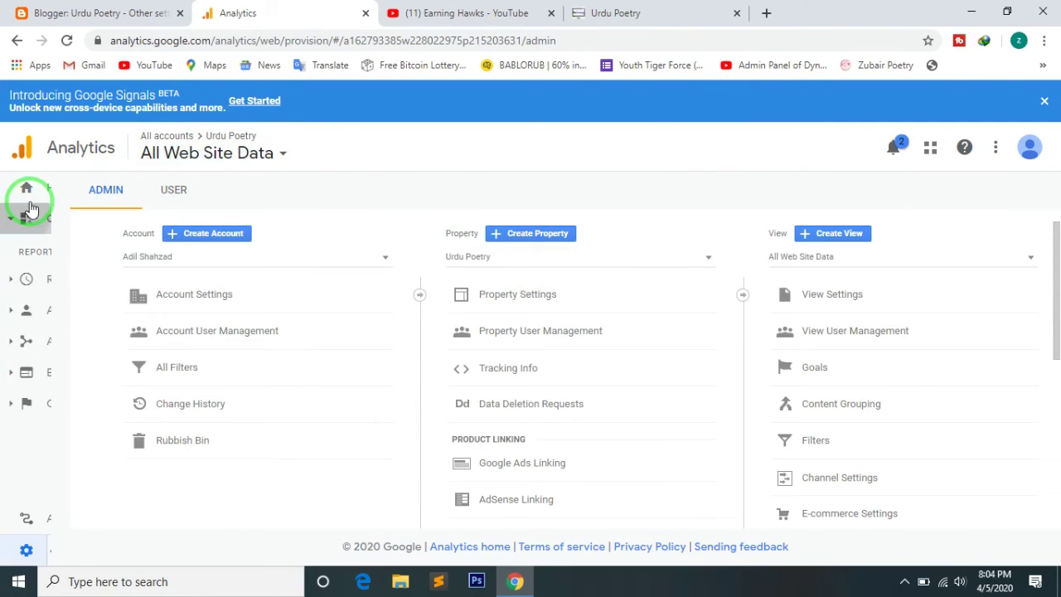
left_click(22, 197)
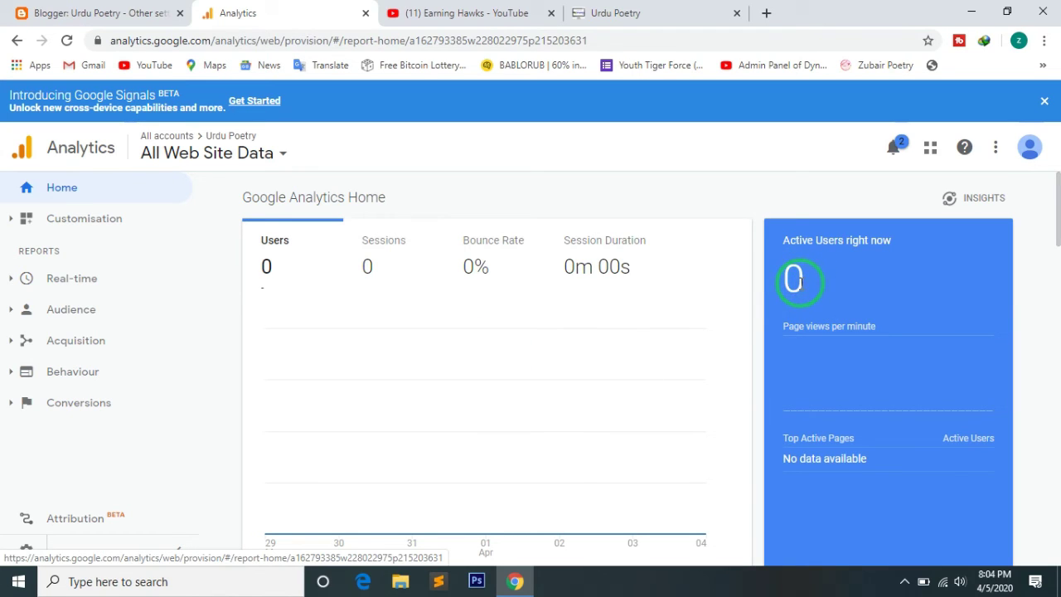
Reload the Urdu Poetry site to generate a visit, and return to the Analytics Home report, dismissing the Google Signals banner
left_click(634, 11)
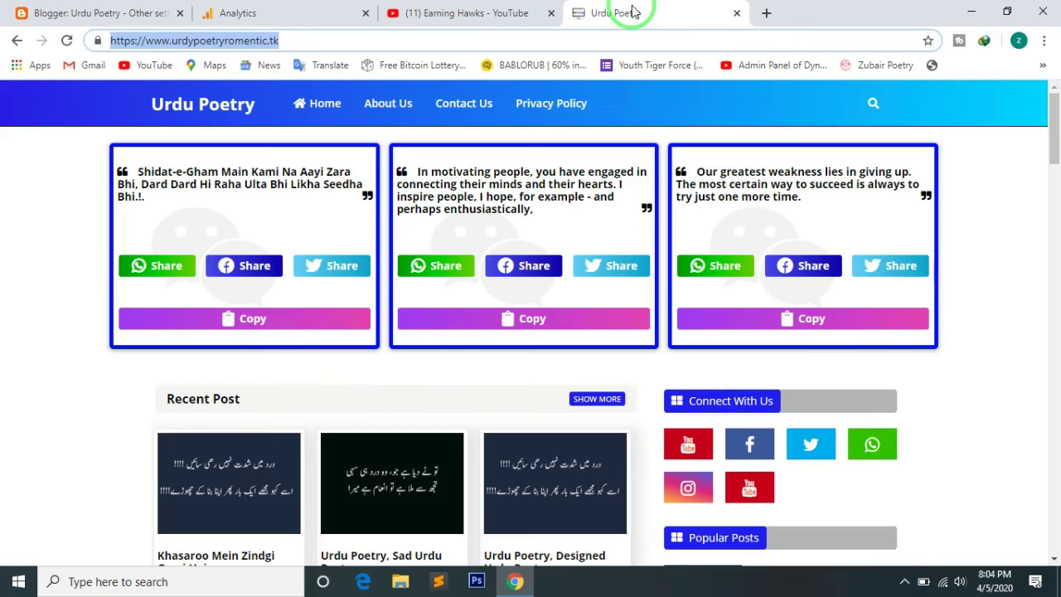
left_click(65, 42)
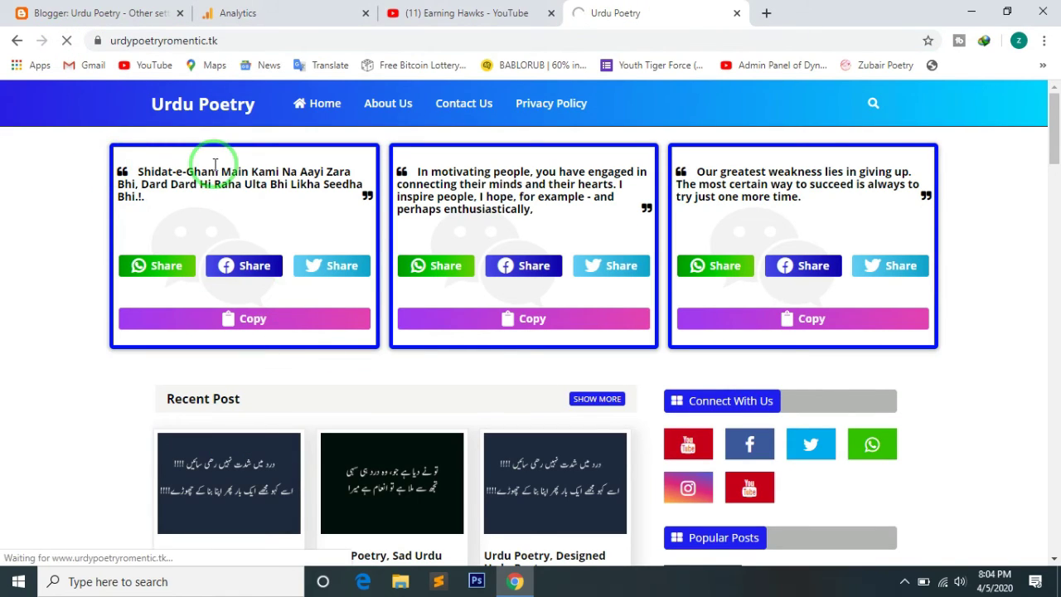
left_click(307, 14)
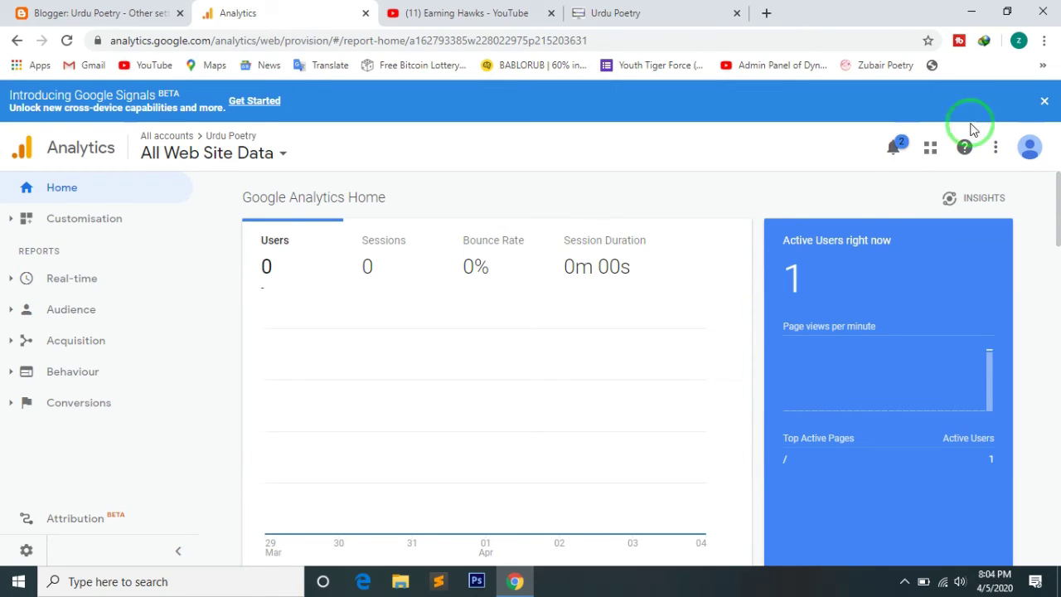
left_click(1046, 105)
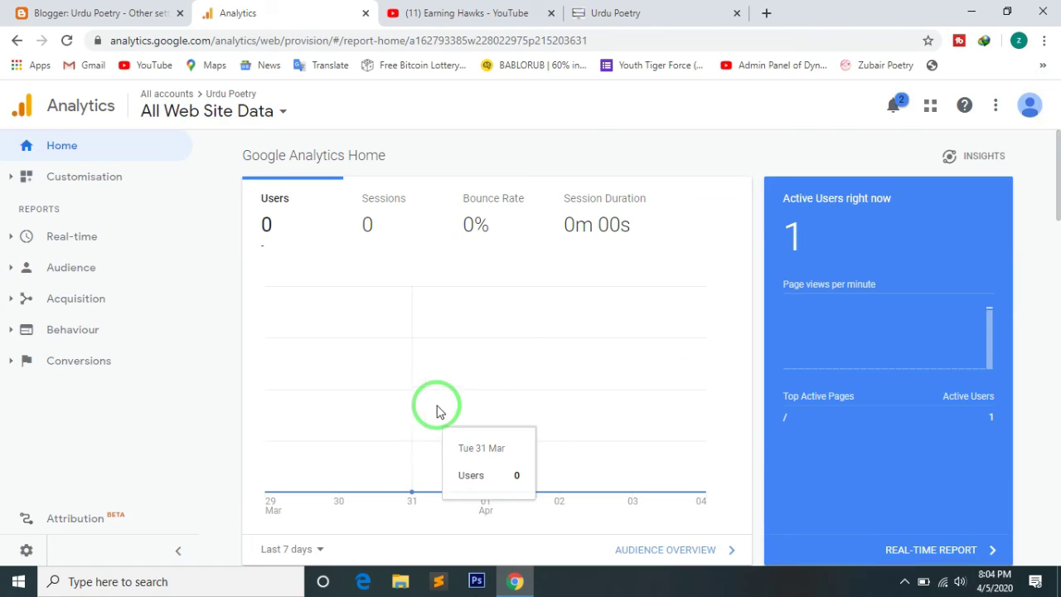
Examine the Home report's cards on user acquisition, active users, retention, visit times, countries, devices and visited pages
scroll(563, 336, "down", 1)
scroll(563, 341, "down", 1)
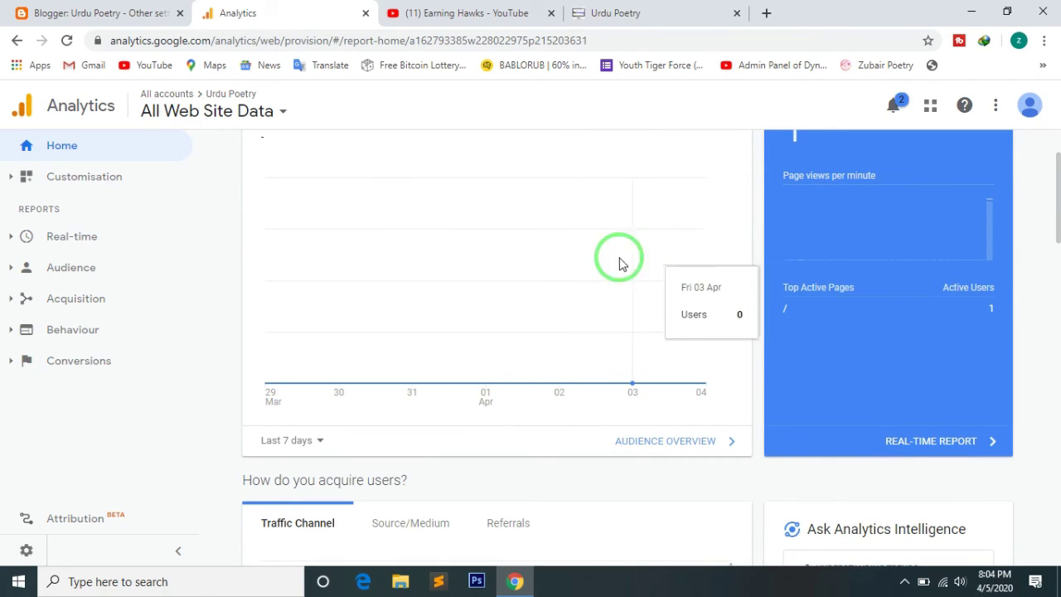
scroll(670, 318, "down", 3)
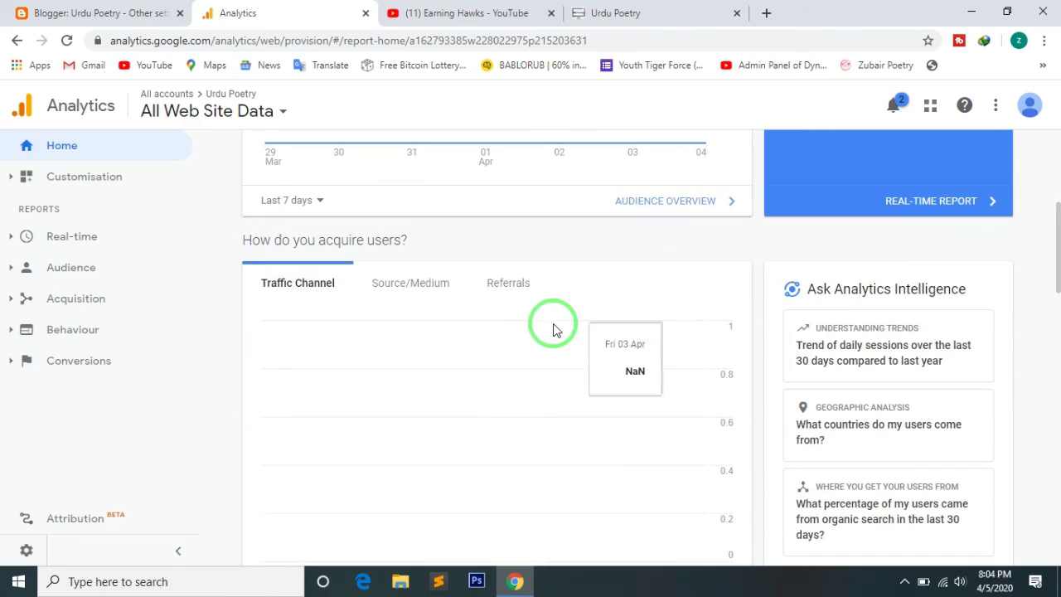
scroll(500, 327, "down", 1)
scroll(503, 330, "down", 3)
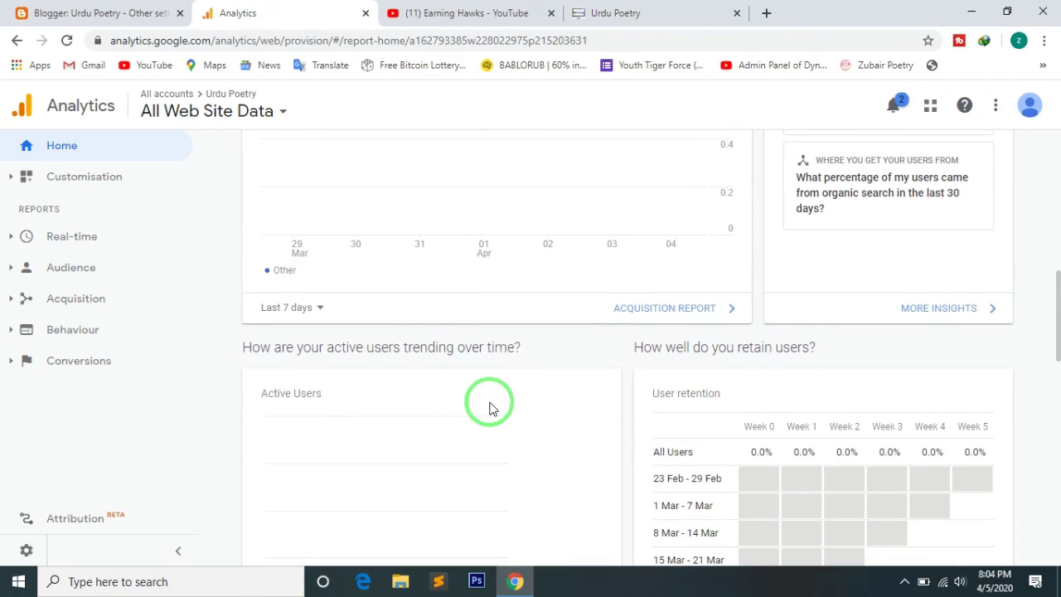
scroll(489, 408, "down", 5)
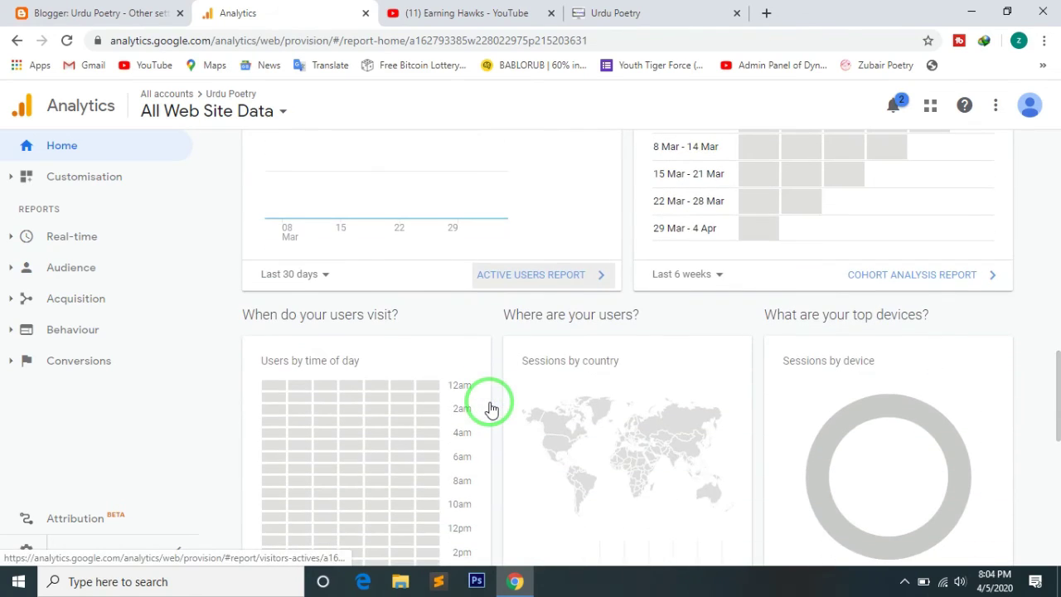
scroll(531, 358, "down", 1)
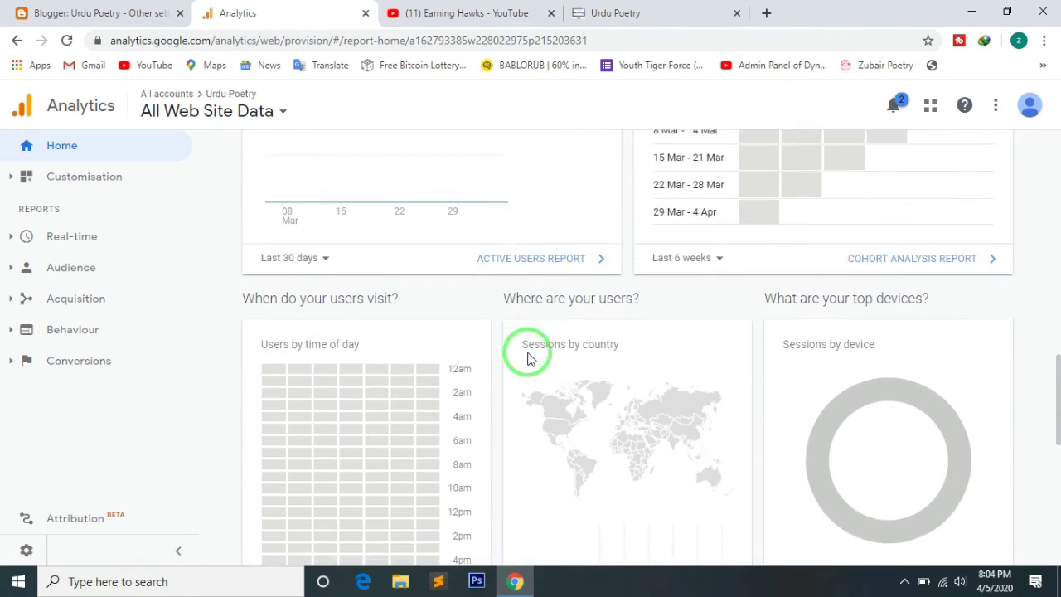
scroll(528, 357, "down", 1)
mouse_move(552, 315)
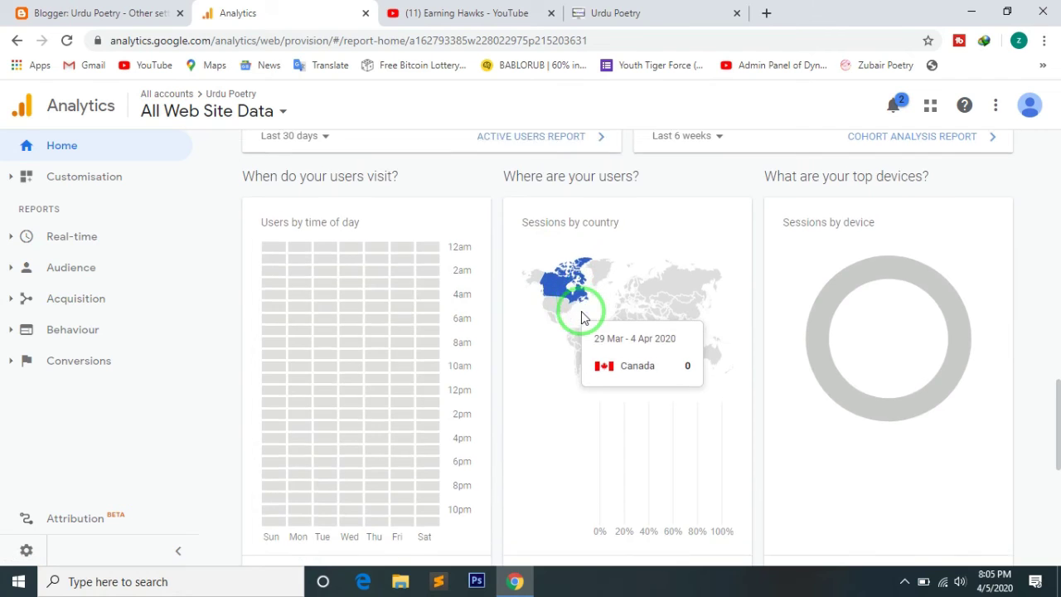
scroll(583, 317, "down", 4)
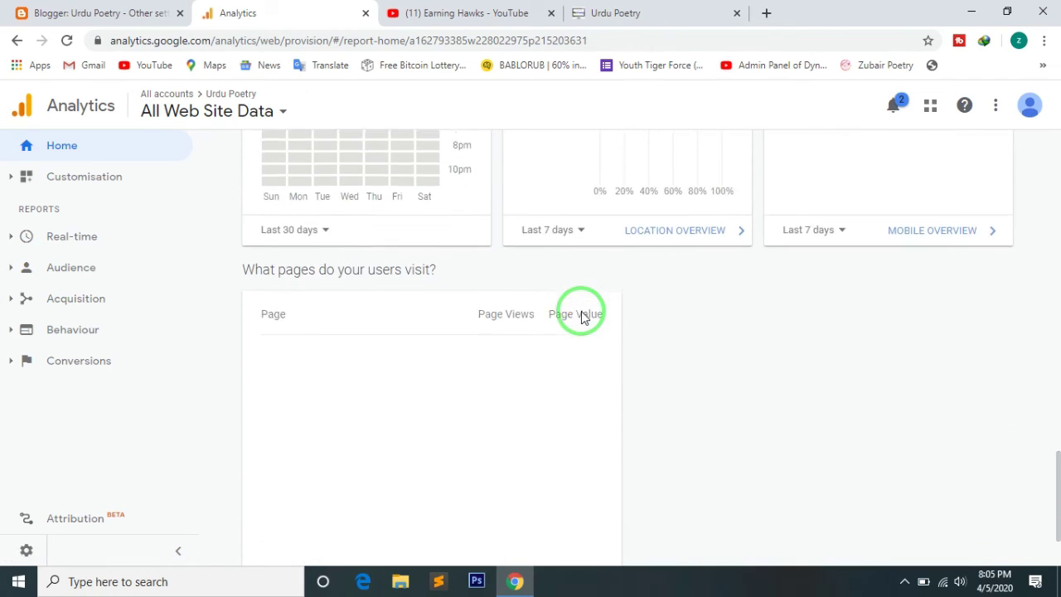
scroll(583, 317, "down", 2)
scroll(583, 317, "up", 15)
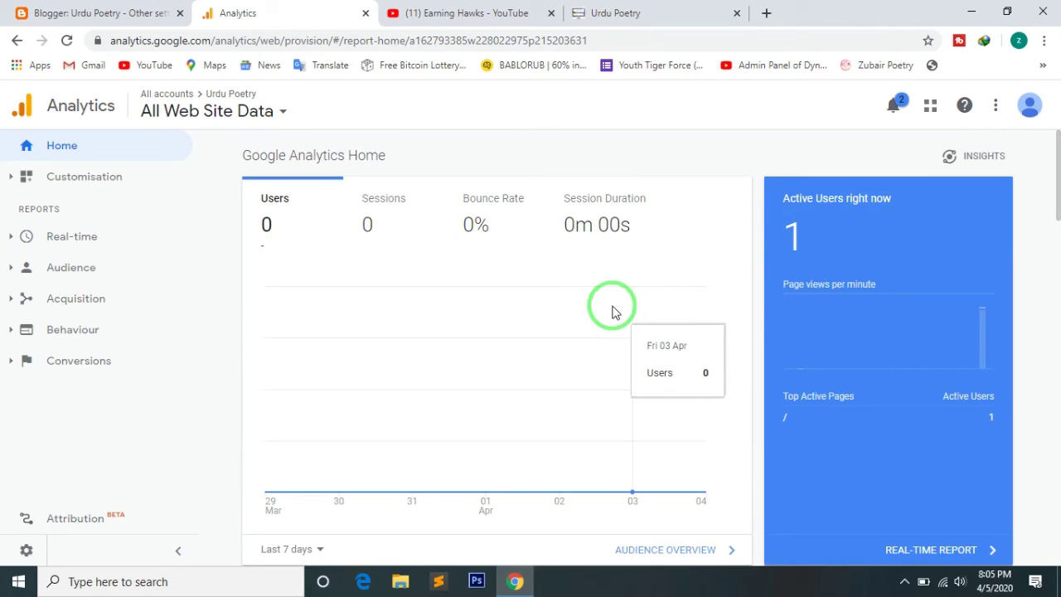
Open the post "Khasaroo Mein Zindgi Guzri Hai" on the Urdu Poetry site and check its real-time activity in Analytics
left_click(675, 13)
scroll(421, 287, "down", 2)
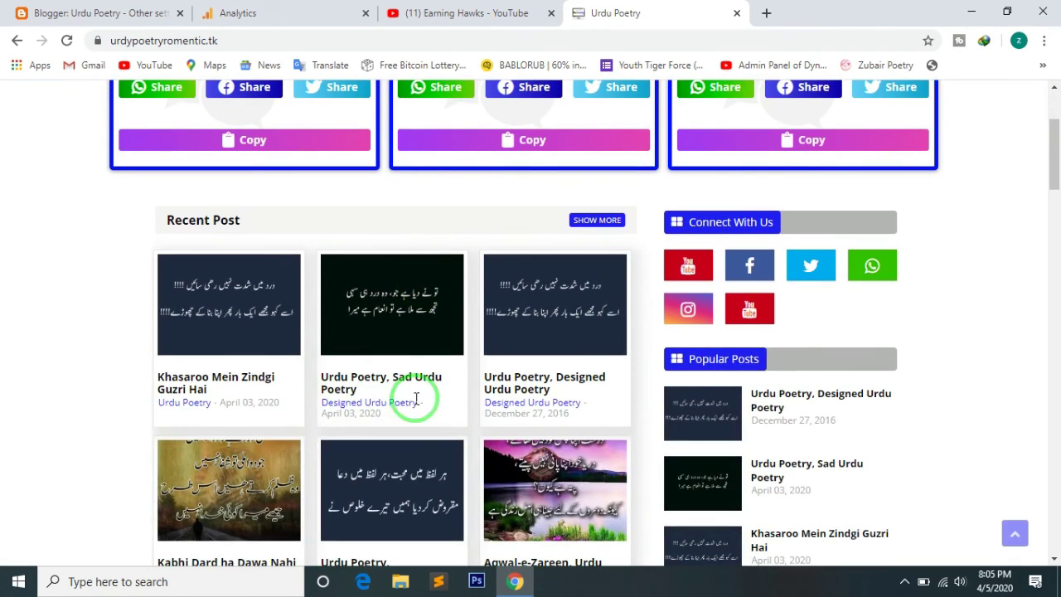
left_click(199, 383)
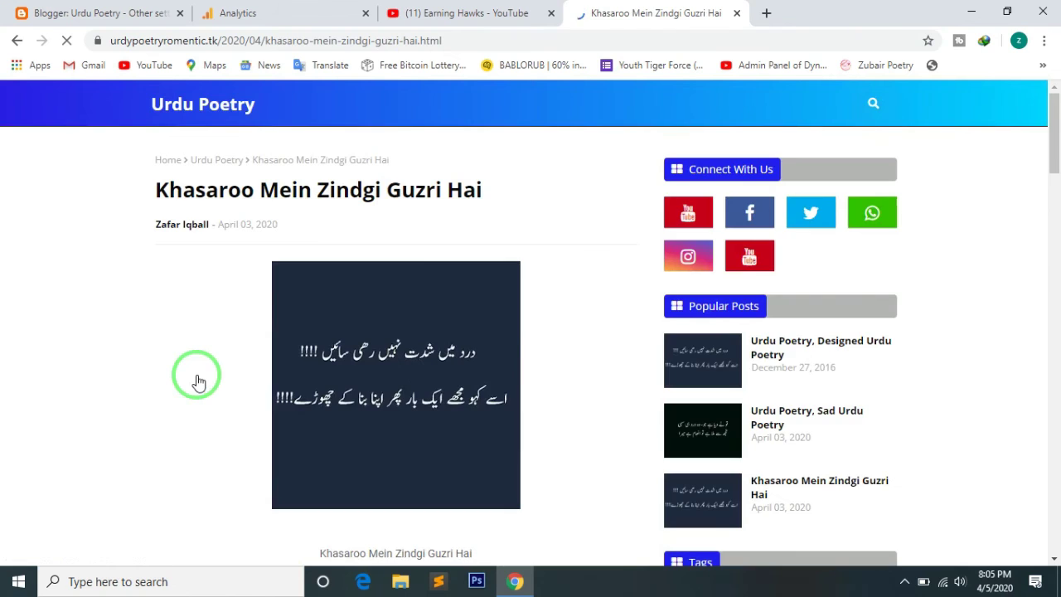
left_click(237, 12)
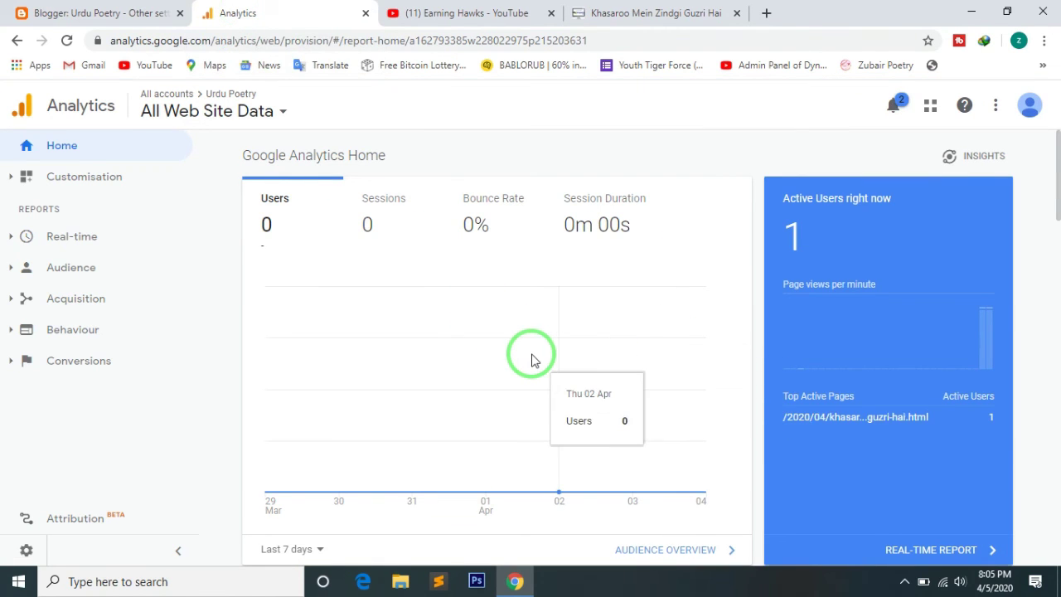
Review the active users, top active pages and traffic channel cards of the Home report
scroll(533, 357, "down", 2)
scroll(533, 359, "down", 2)
scroll(530, 357, "up", 4)
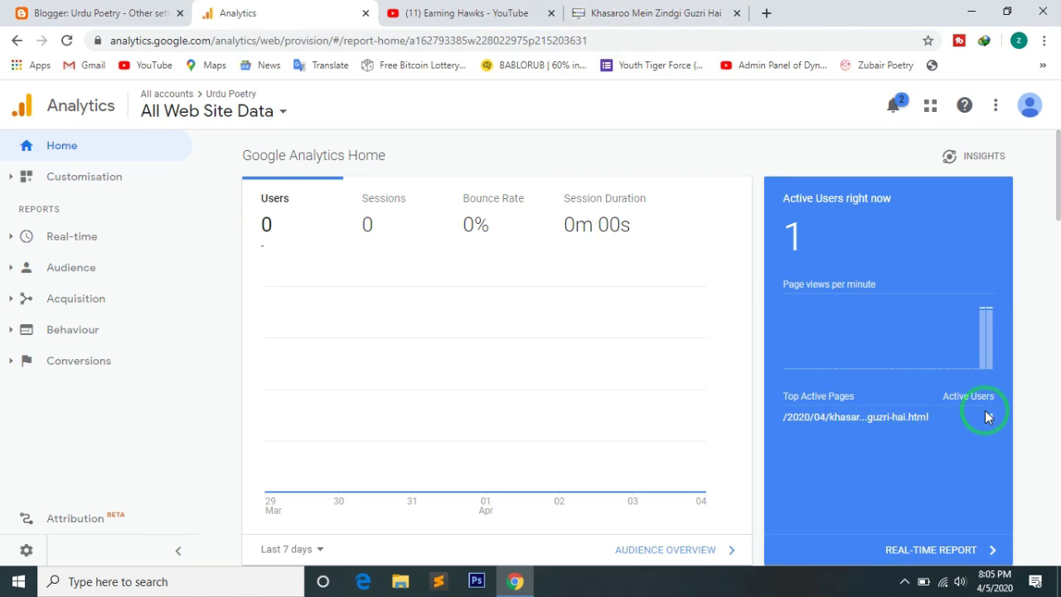
scroll(826, 420, "down", 1)
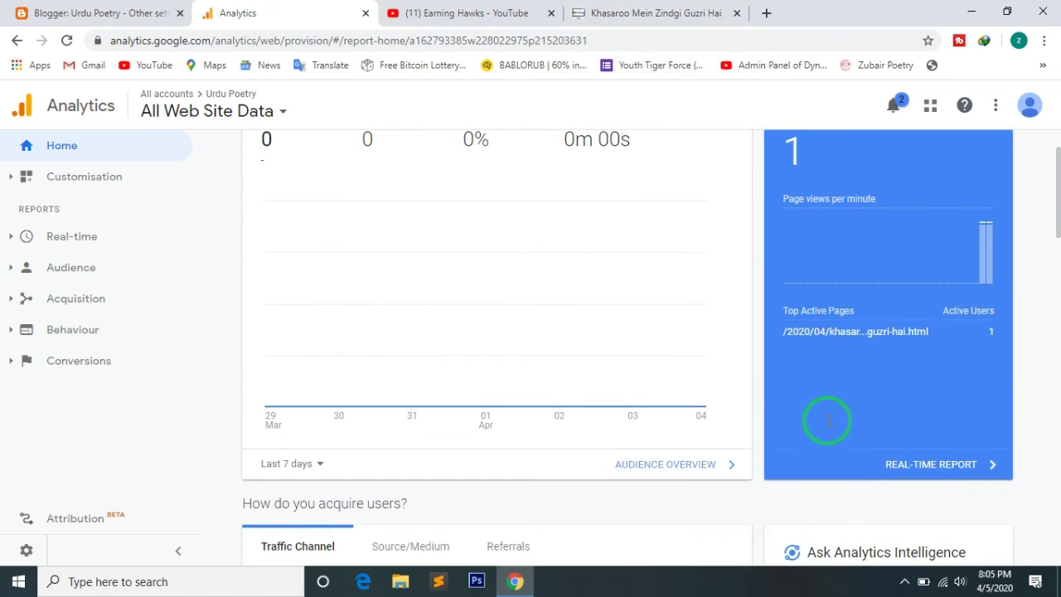
scroll(741, 406, "down", 3)
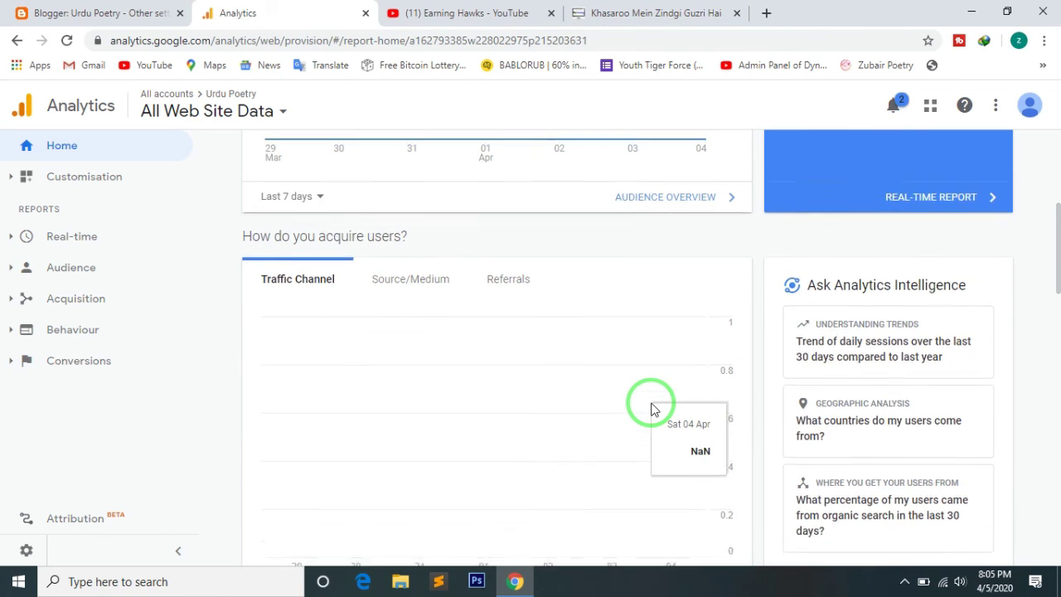
scroll(650, 409, "up", 4)
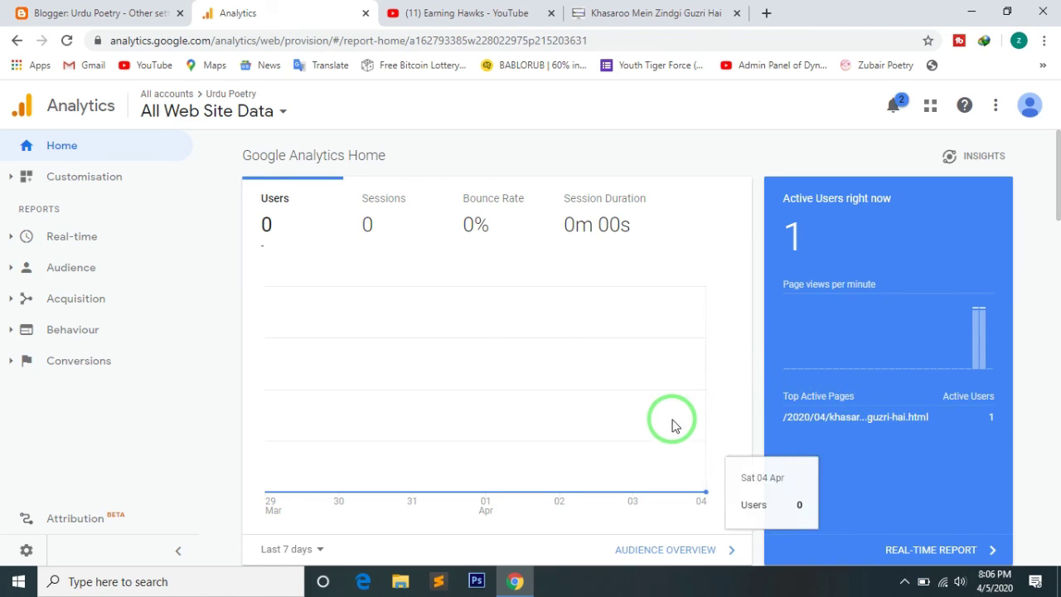
Recheck the Analytics Web Property ID in the blog's Other settings in Blogger and return to the Analytics Home report
scroll(661, 415, "down", 2)
scroll(660, 415, "up", 2)
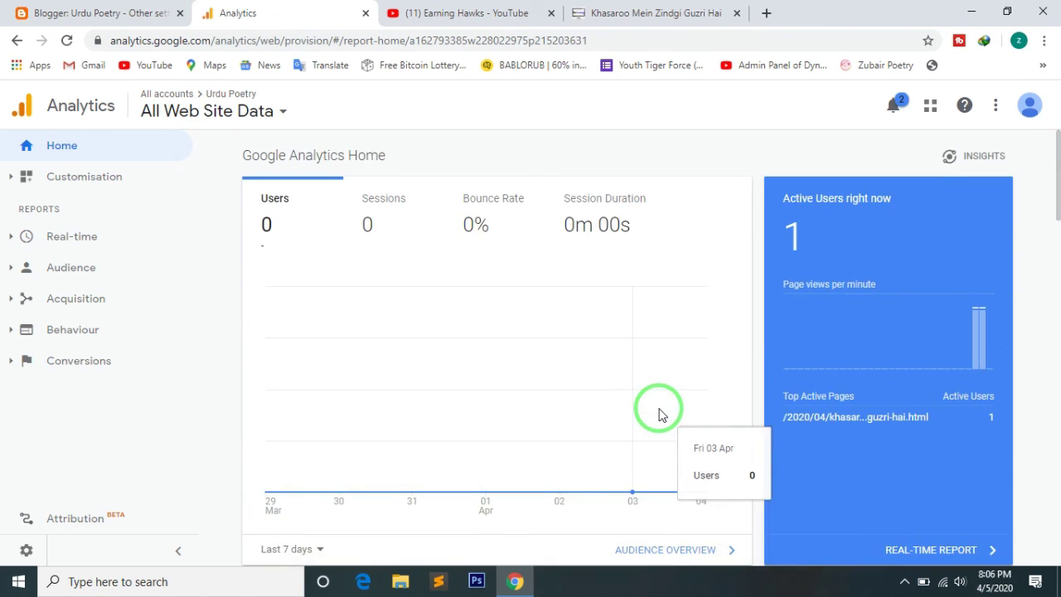
left_click(89, 14)
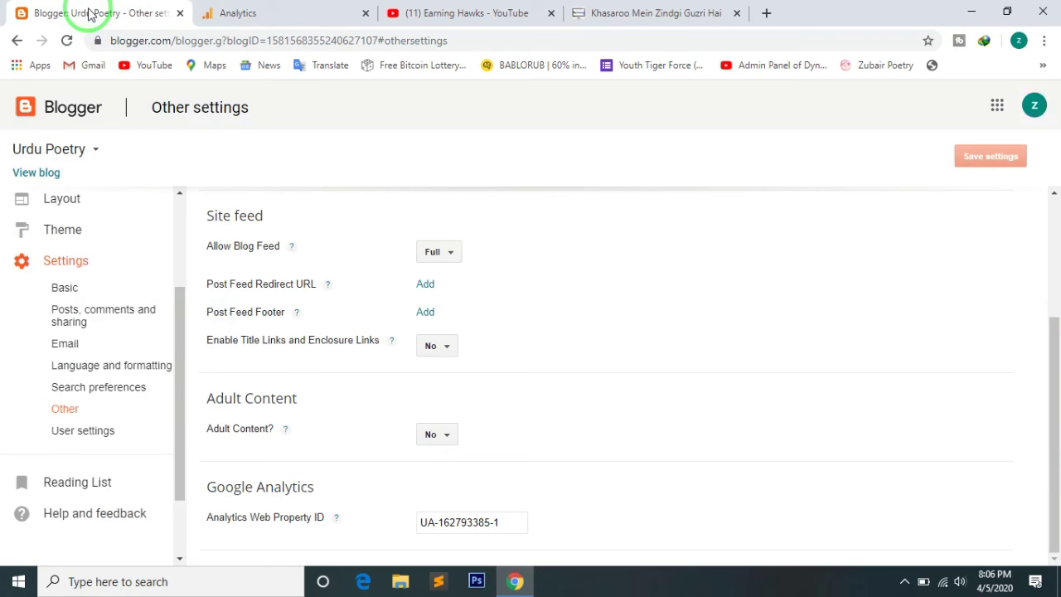
left_click(338, 10)
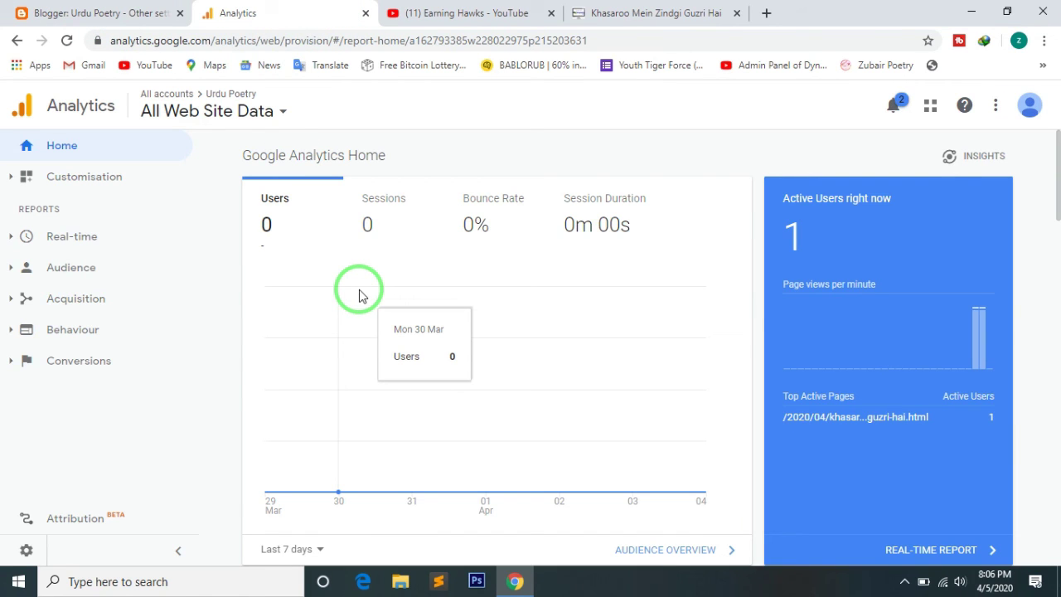